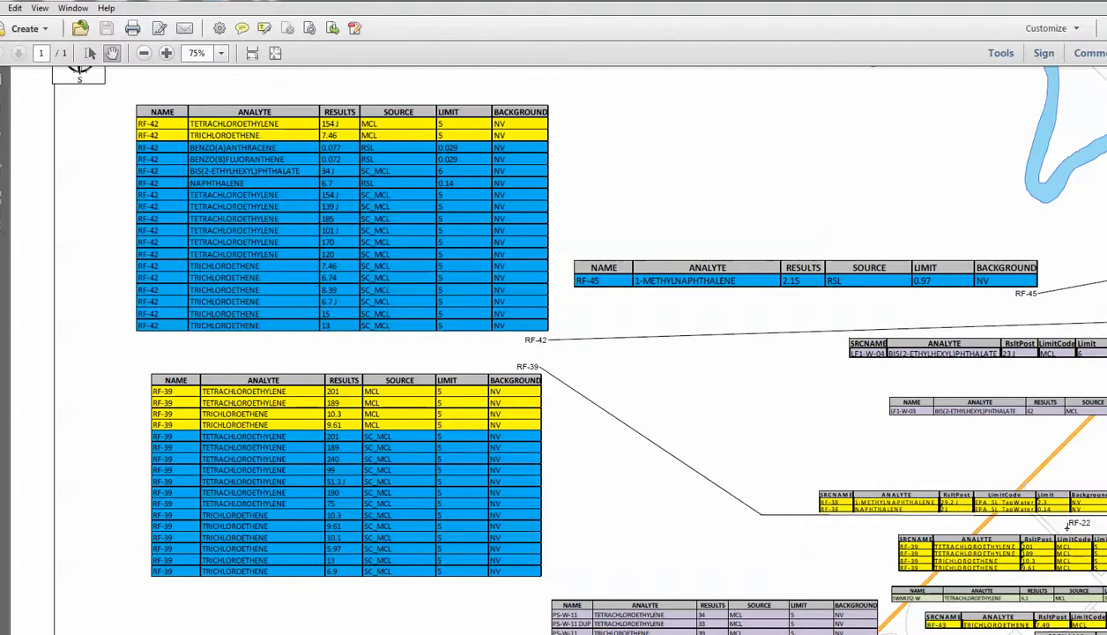
Look through the open PDF figures: groundwater and soil exceedances, AOC2 data posting, groundwater detections, Fig24 groundwater data post and the SKMBT scan
mouse_move(663, 633)
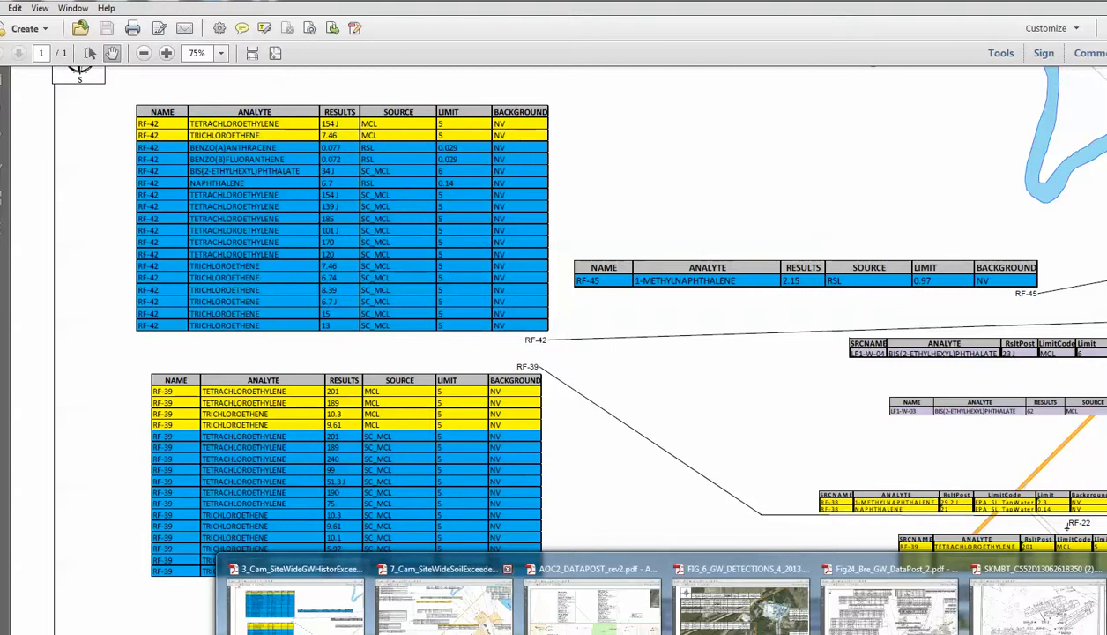
left_click(425, 612)
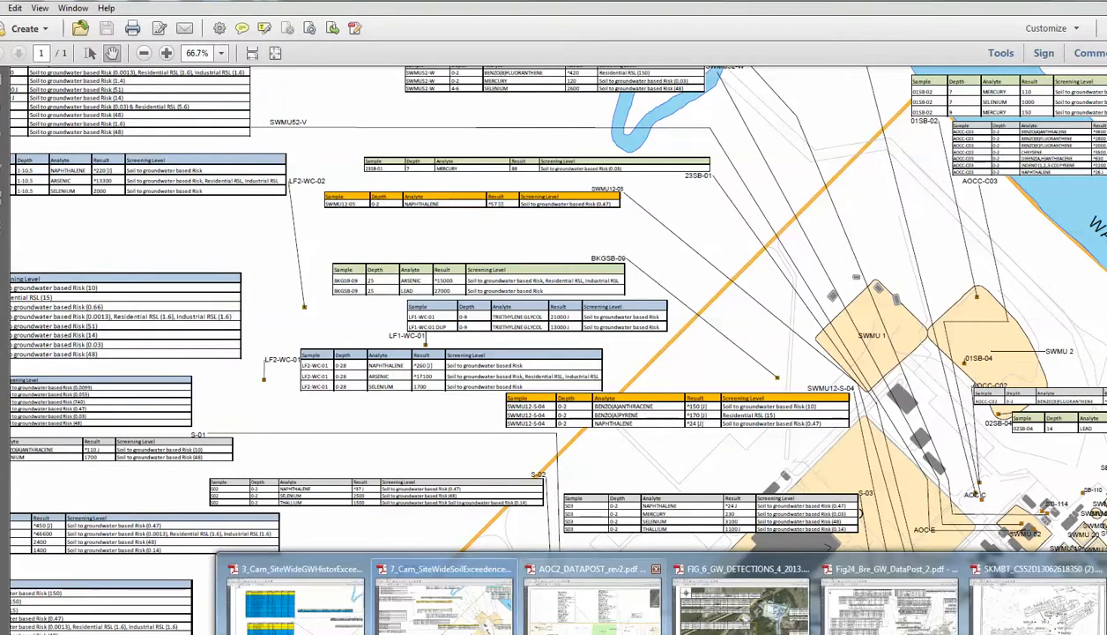
left_click(613, 617)
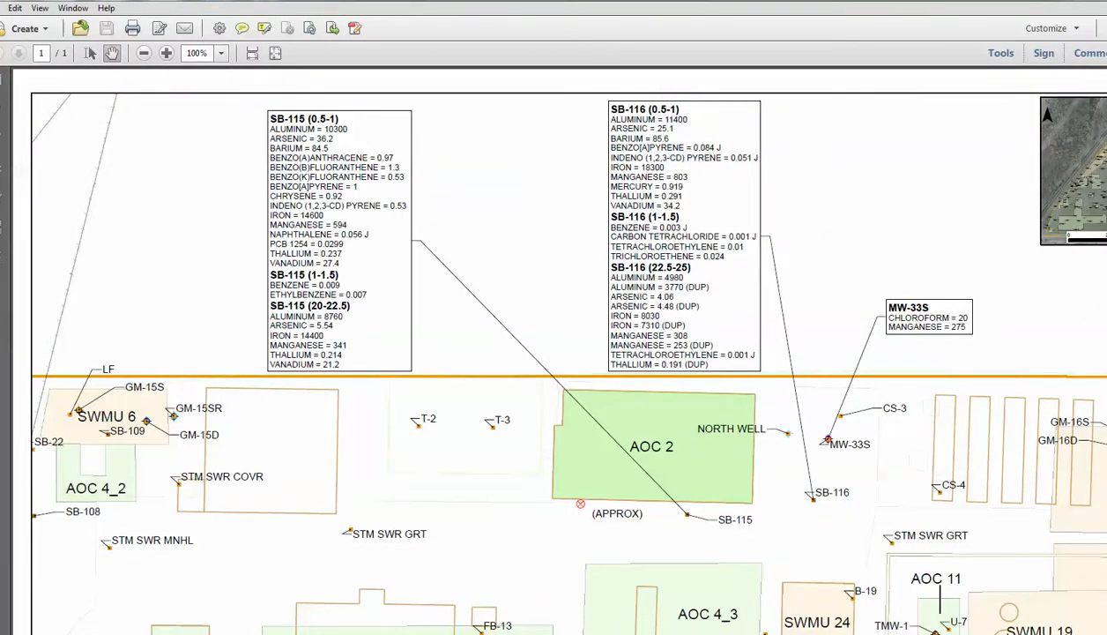
left_click(727, 617)
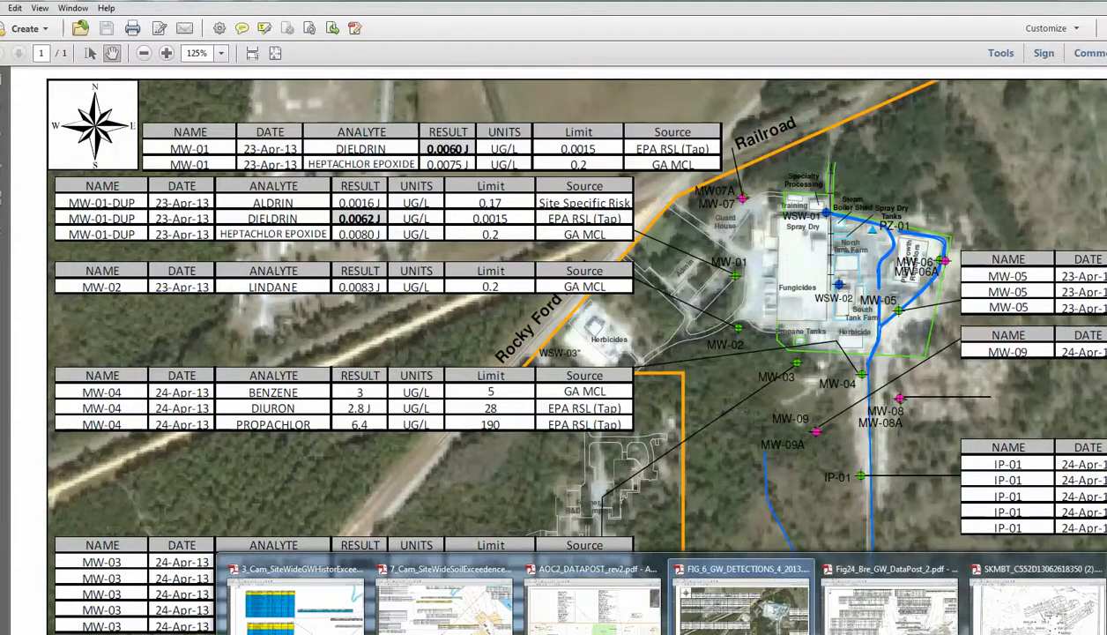
left_click(892, 617)
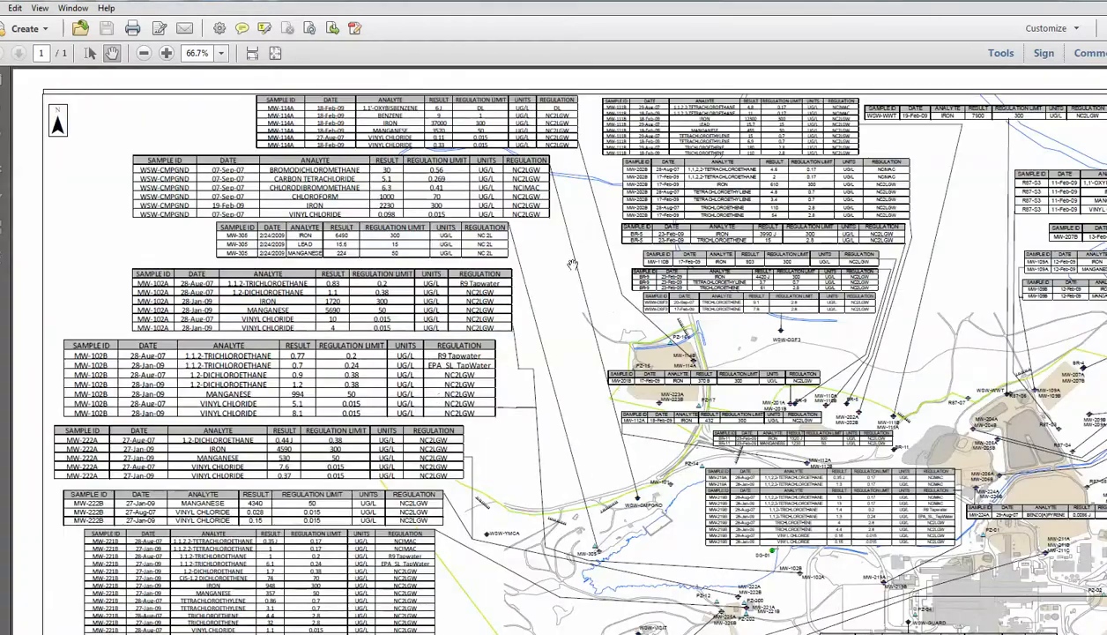
left_click_drag(868, 469, 602, 270)
left_click_drag(790, 573, 613, 331)
left_click_drag(813, 303, 806, 549)
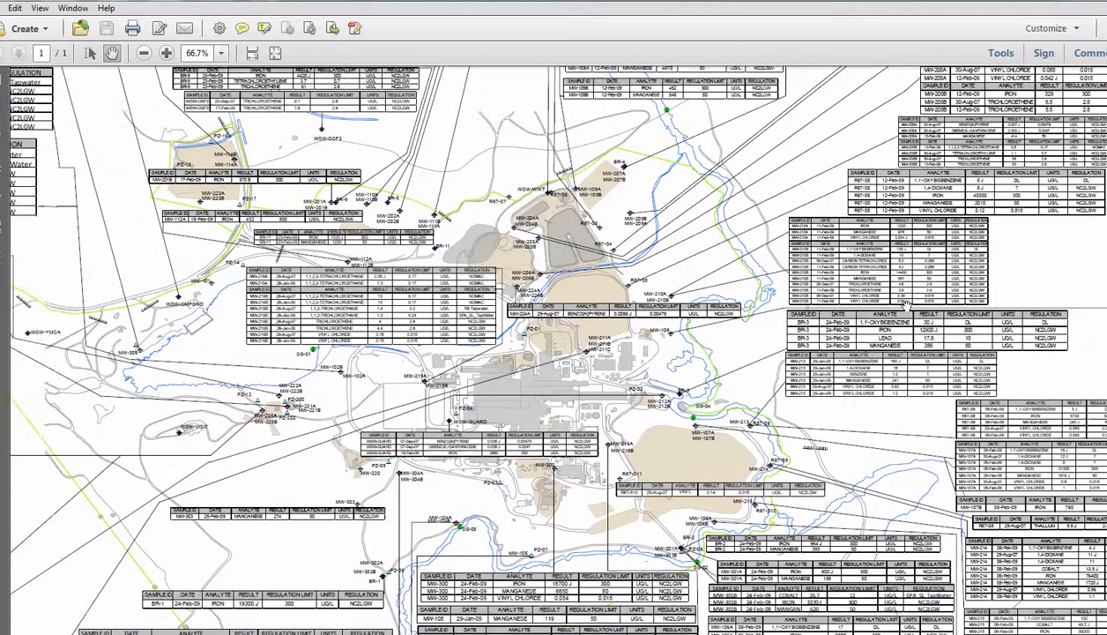
left_click_drag(907, 305, 790, 547)
mouse_move(882, 633)
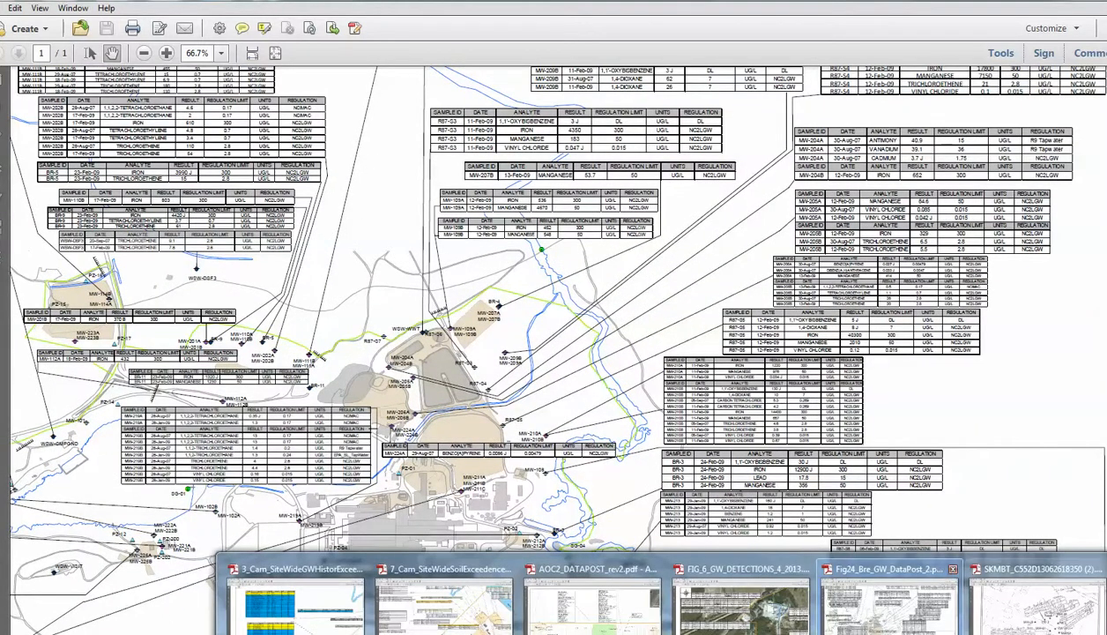
left_click(999, 624)
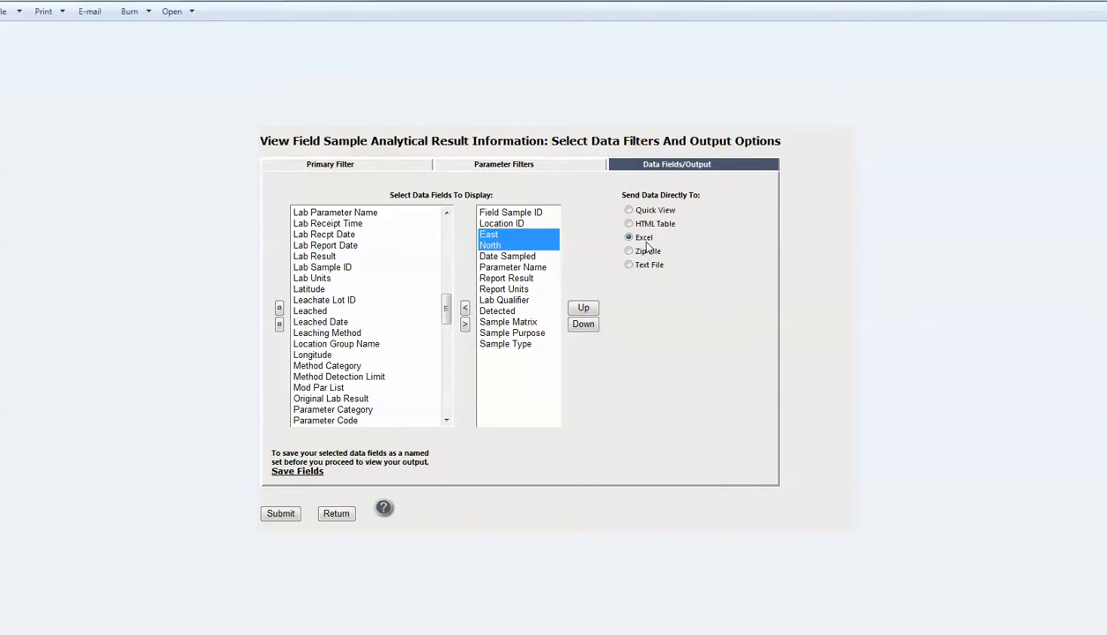
Page through the EIM screenshots of the Excel output and analytical views, and switch to the site map in ArcMap
key("Right")
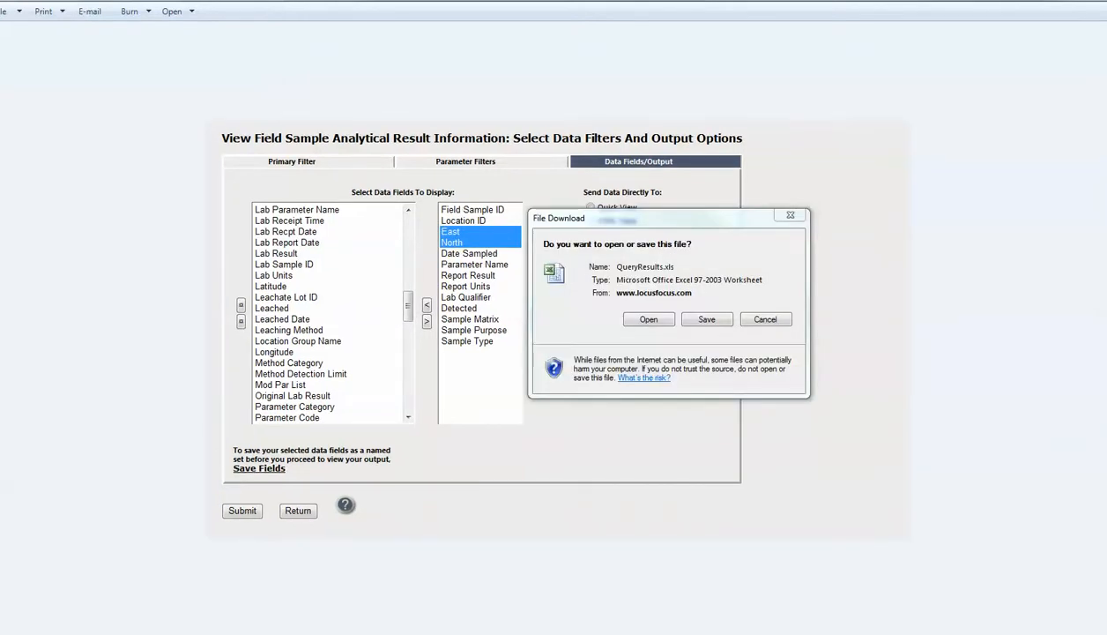
key("Right")
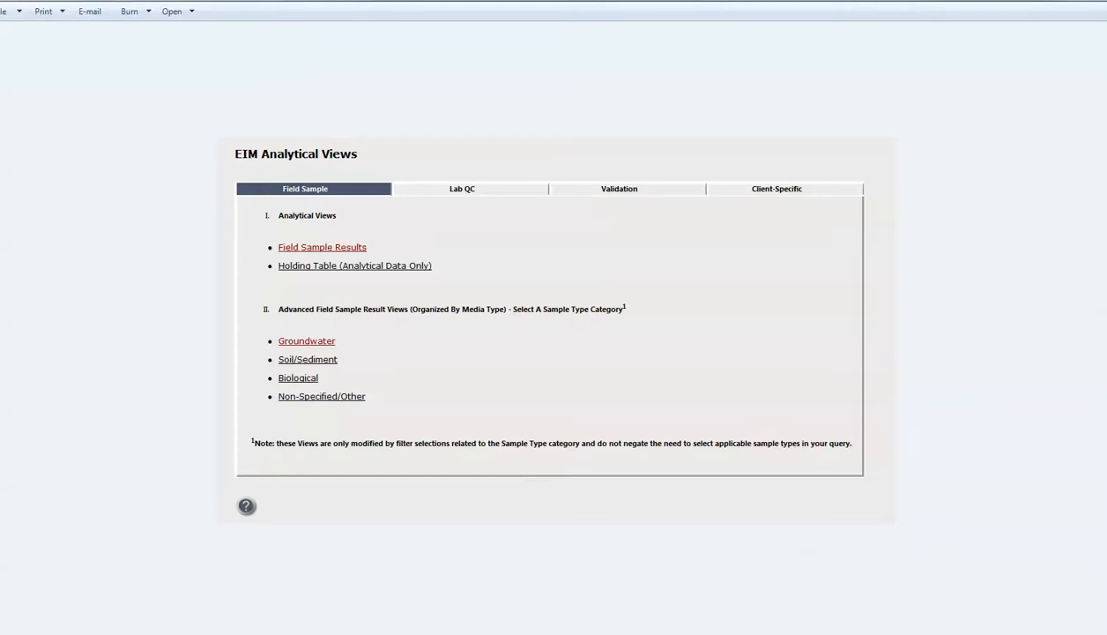
left_click(896, 634)
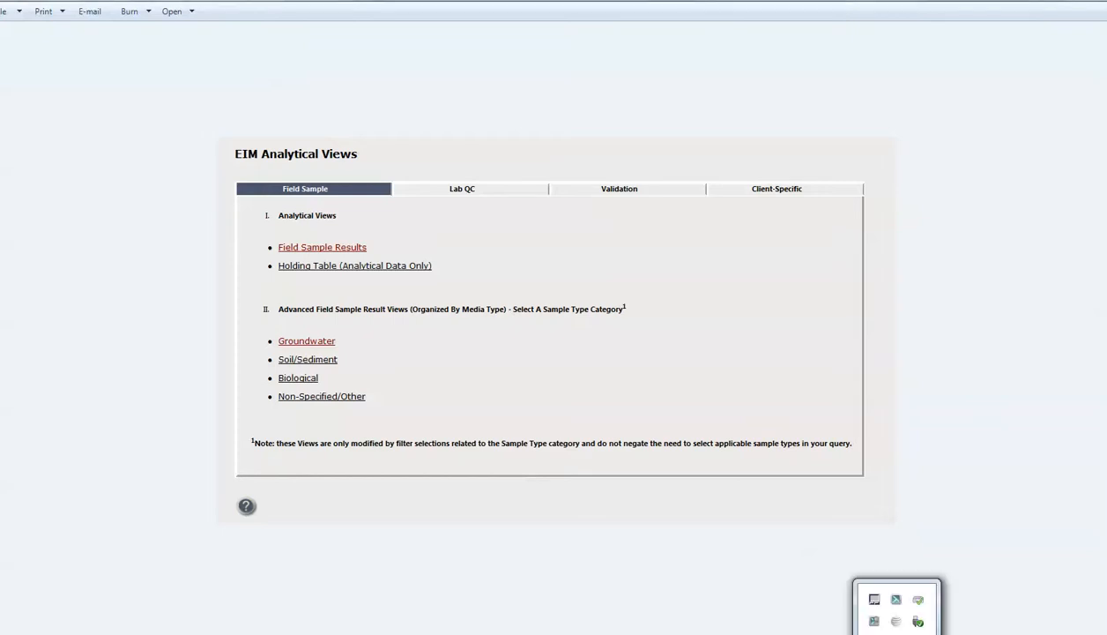
left_click(876, 622)
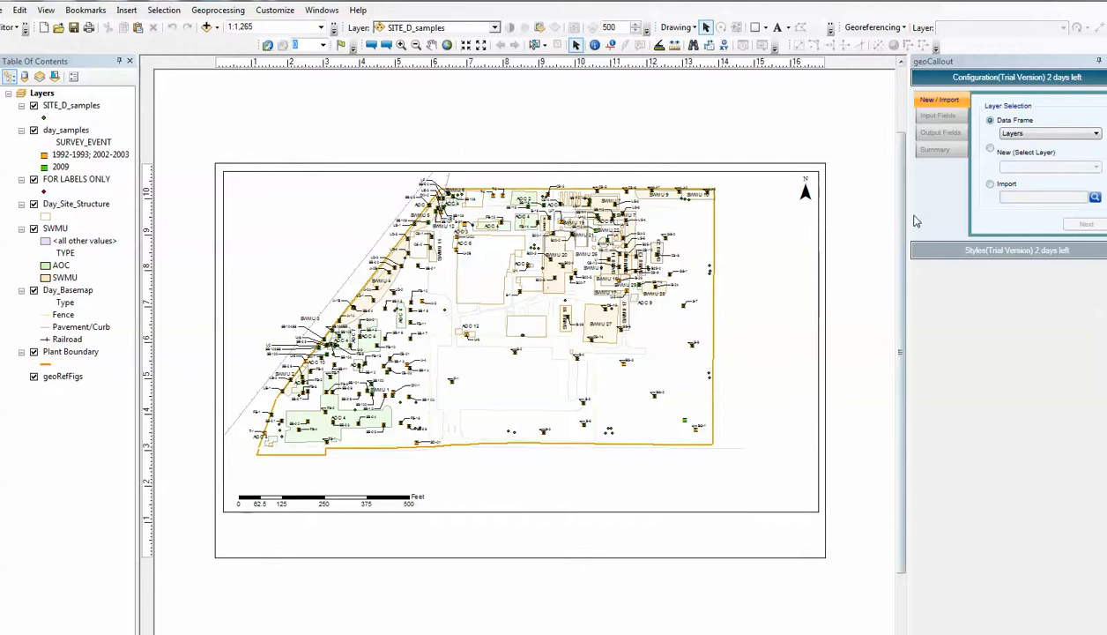
Widen the geoCallout pane and examine the columns in the SITE_D_samples attribute table
left_click_drag(897, 218, 854, 219)
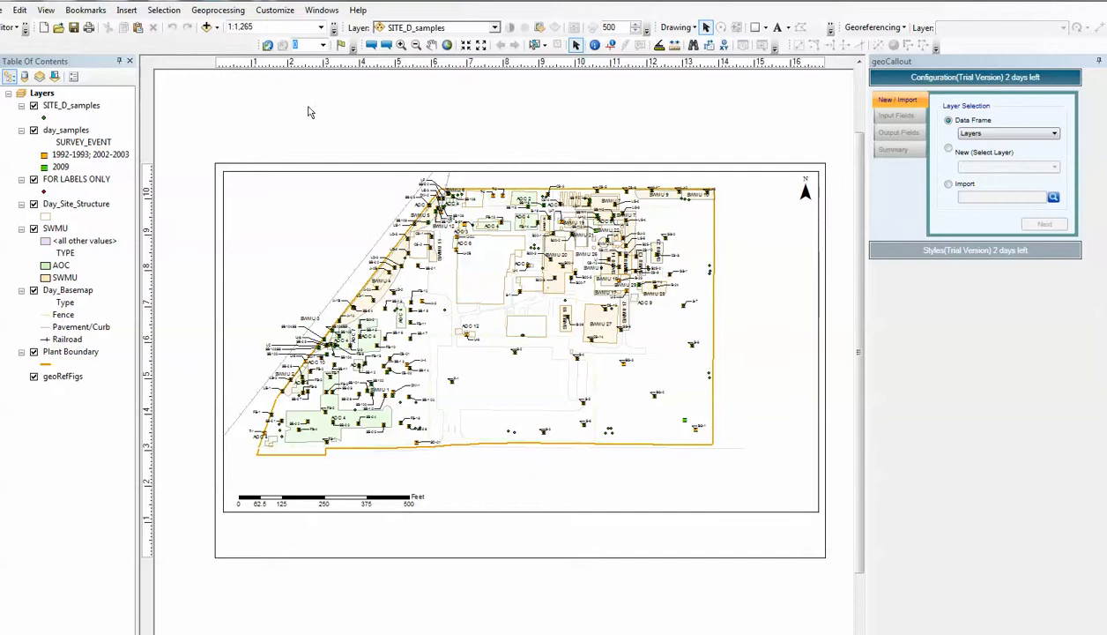
left_click(59, 106)
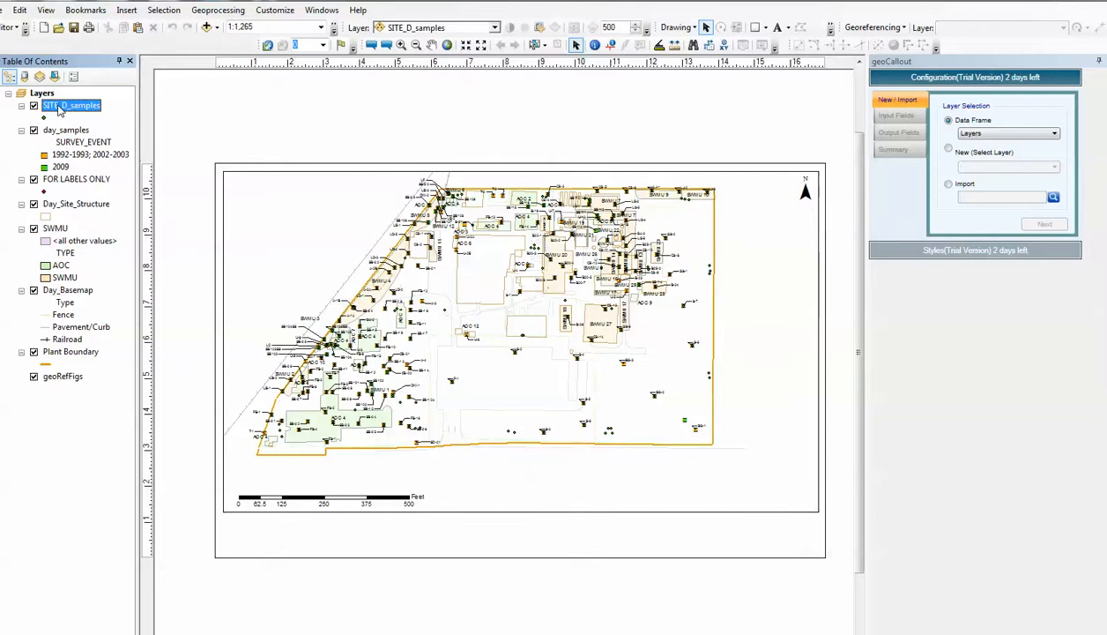
right_click(60, 108)
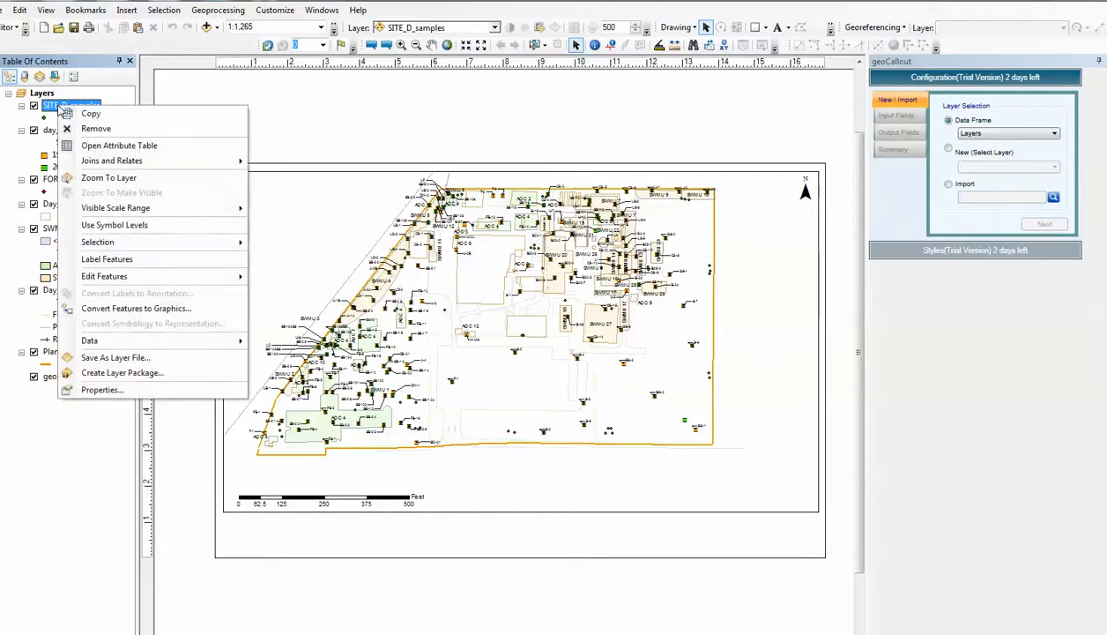
left_click(88, 147)
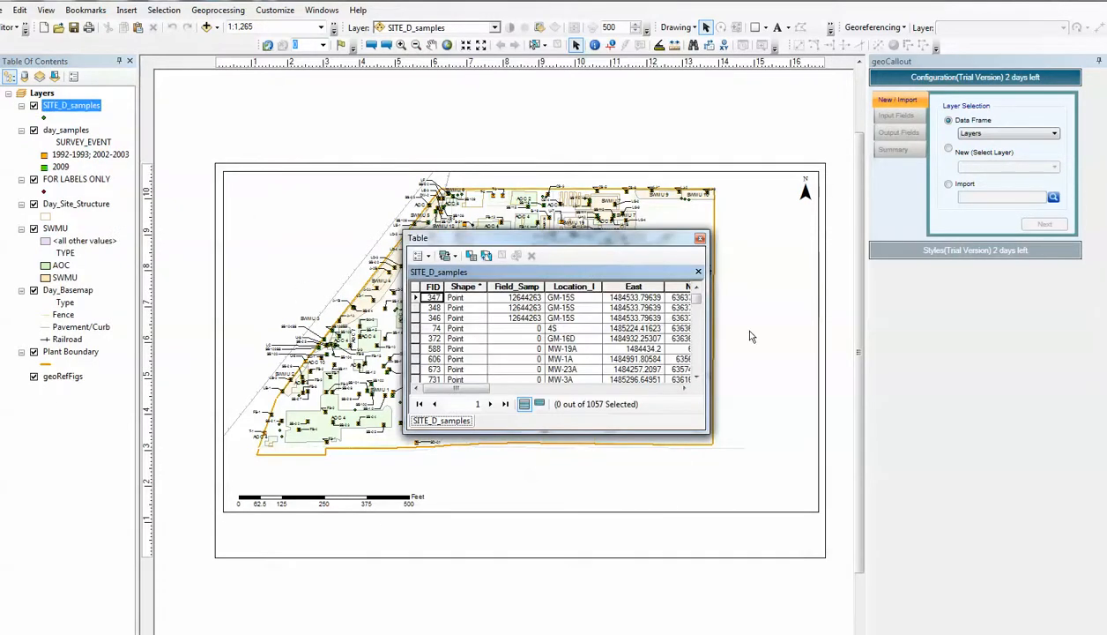
left_click_drag(456, 394, 631, 394)
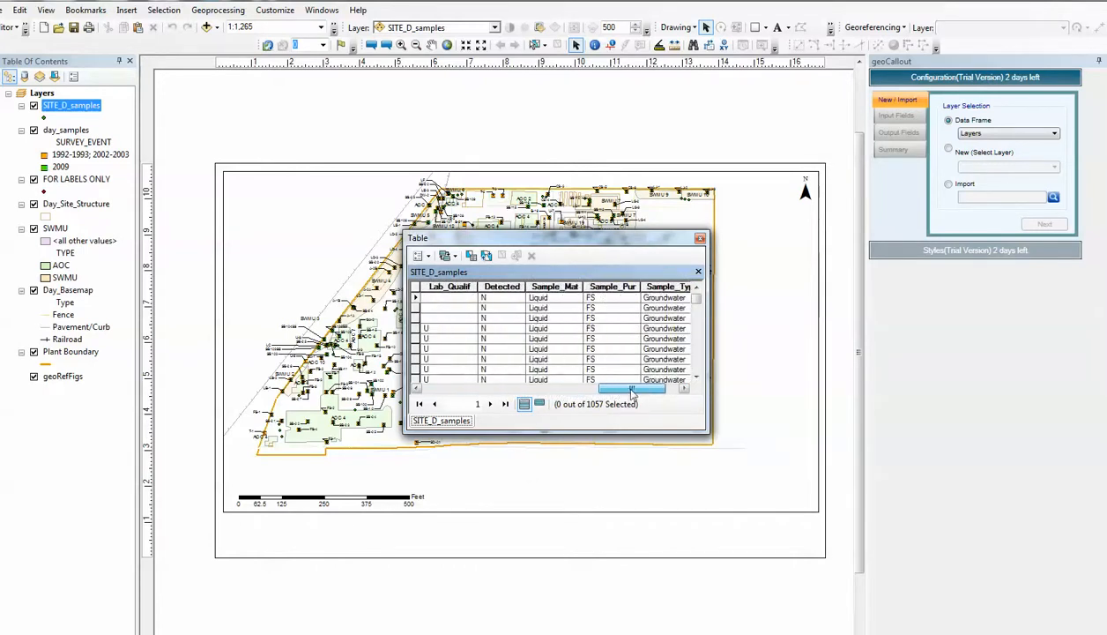
left_click(699, 239)
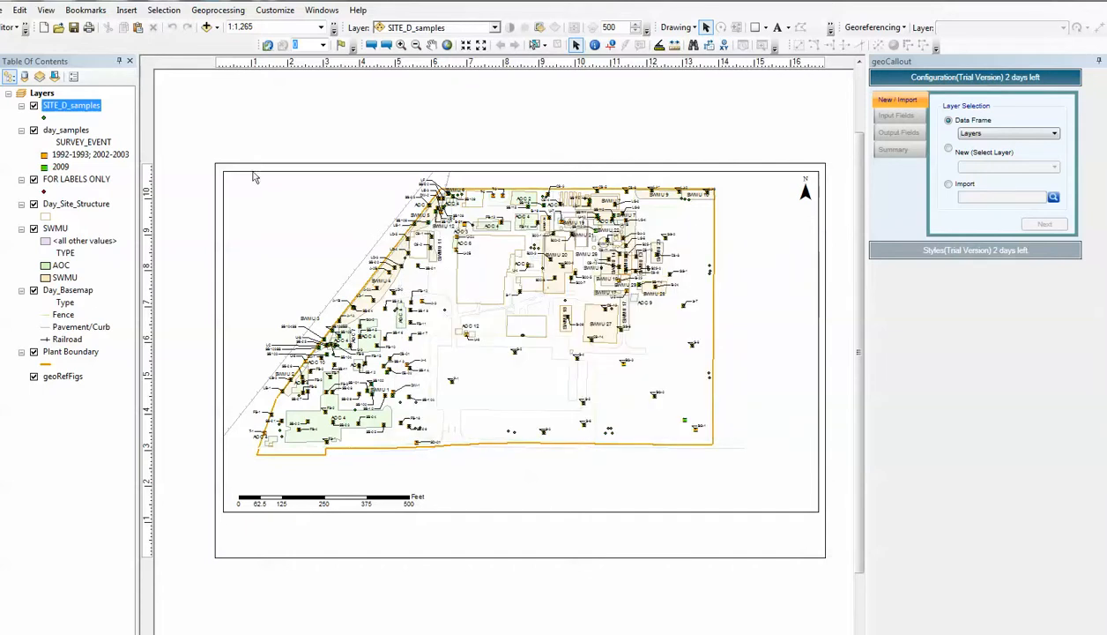
Hide the day_samples and FOR LABELS ONLY layers on the map
left_click(35, 130)
left_click(34, 180)
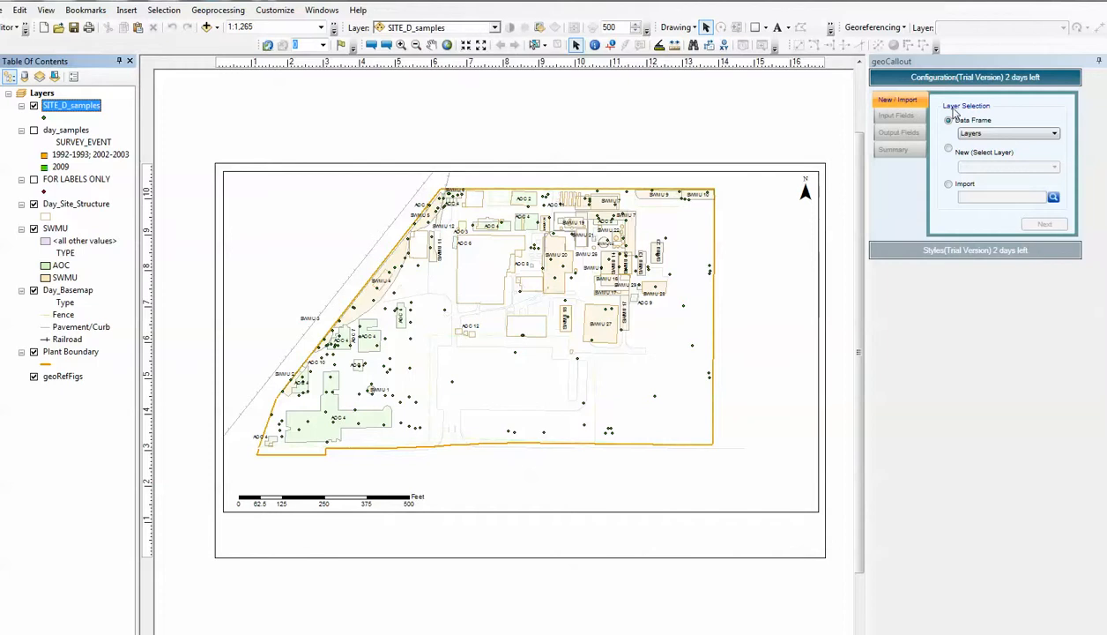
Start a new geoCallout configuration based on the SITE_D_samples layer and proceed to its input fields
left_click(915, 99)
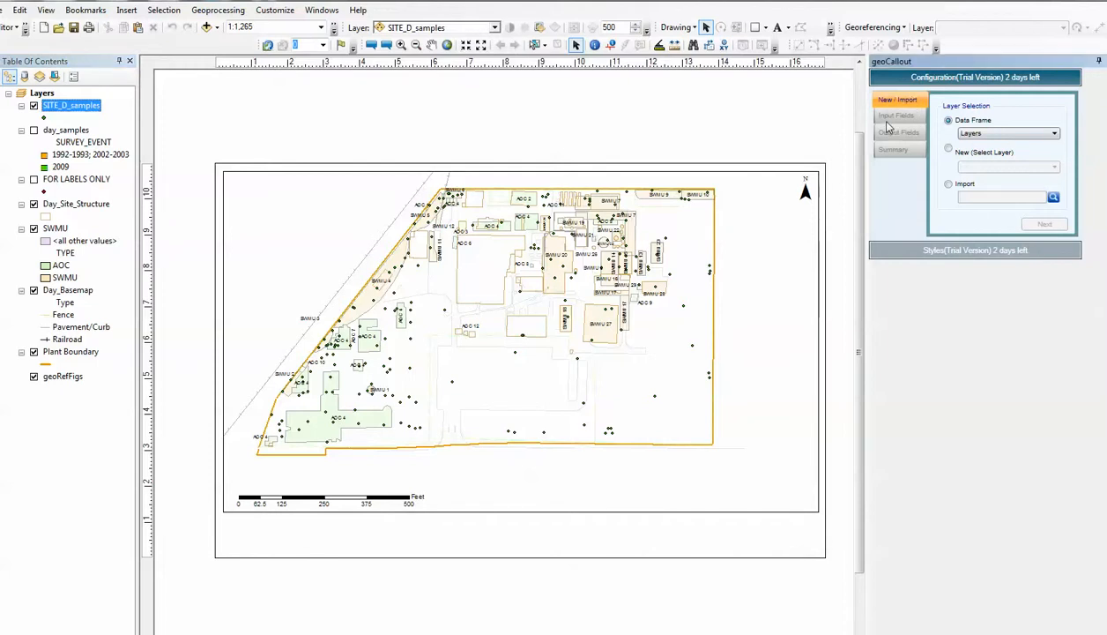
left_click(950, 151)
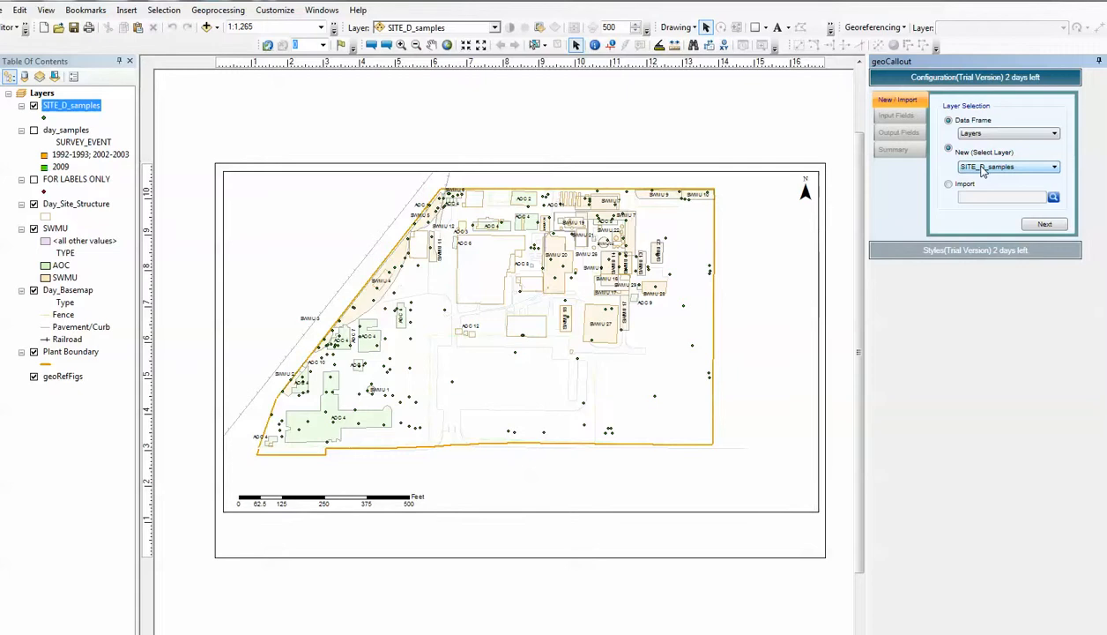
left_click(1044, 225)
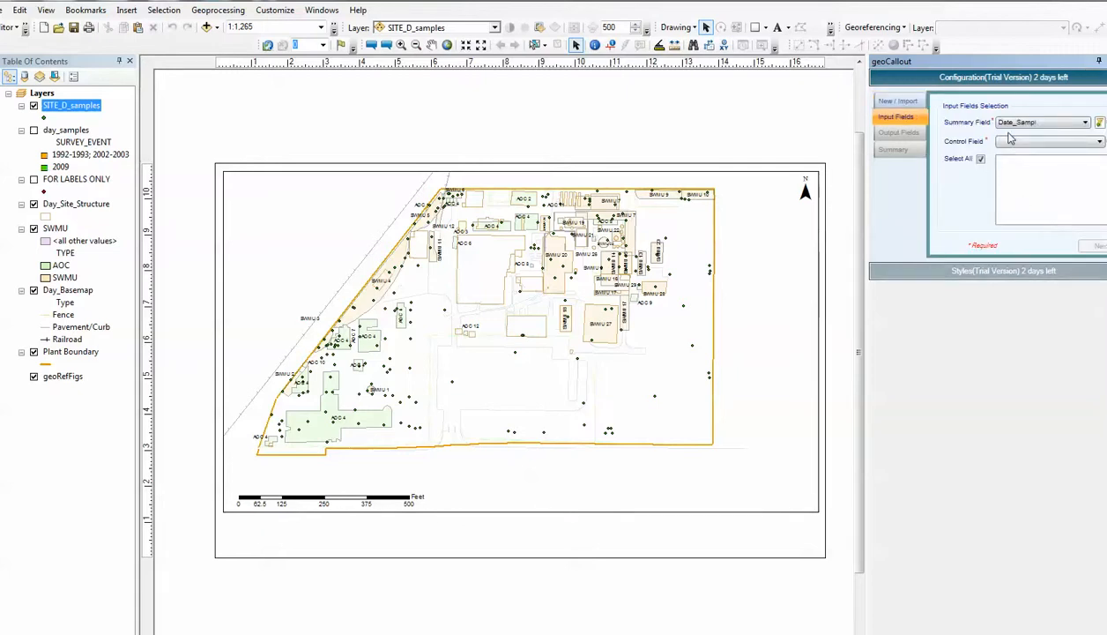
Set the callout's summary field to Location_I and control field to Parameter, keeping aluminum, manganese and zinc selected
left_click_drag(864, 104, 805, 104)
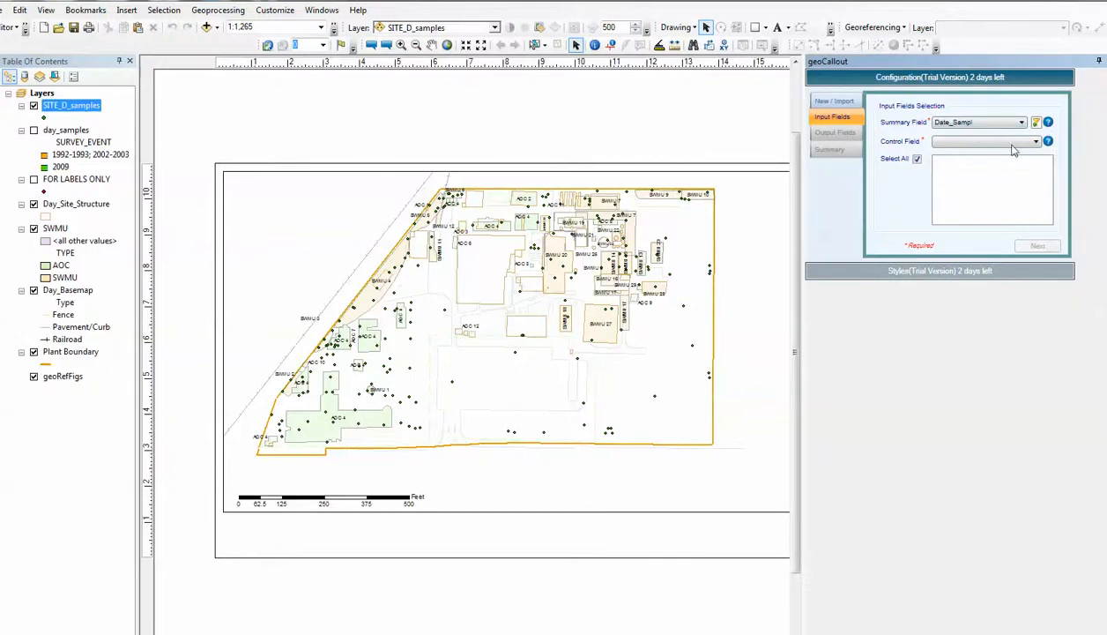
left_click(1022, 123)
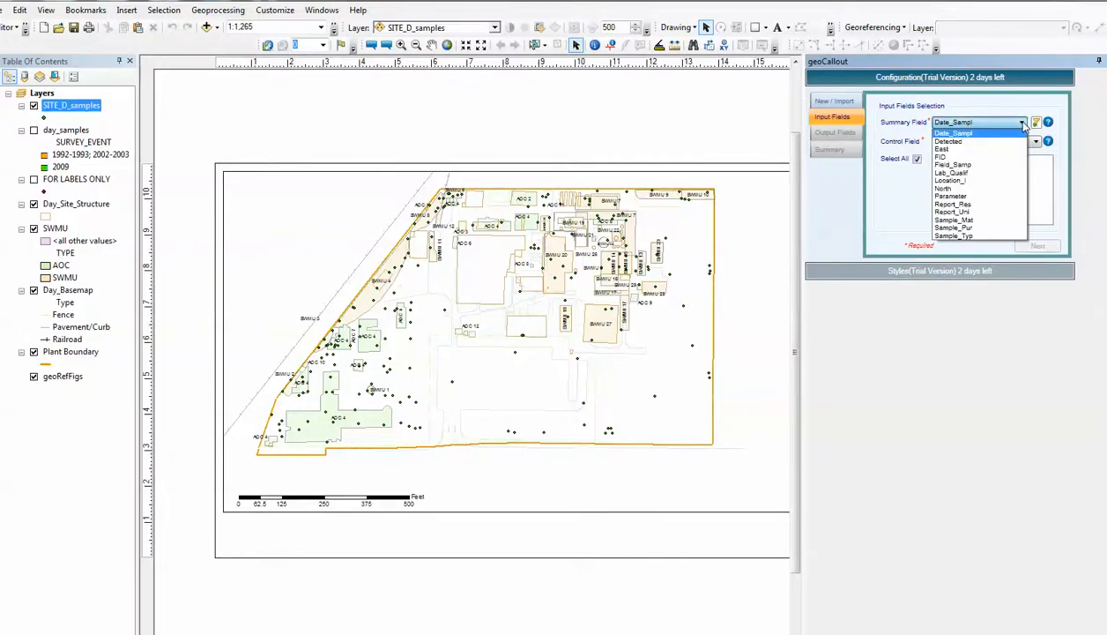
left_click(965, 181)
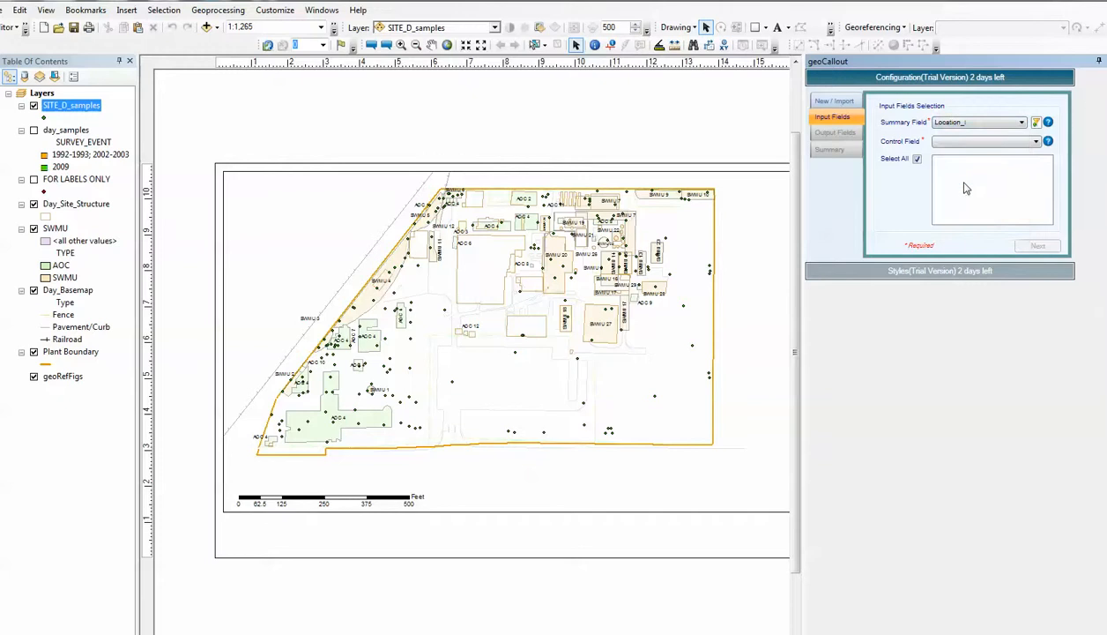
left_click(1038, 142)
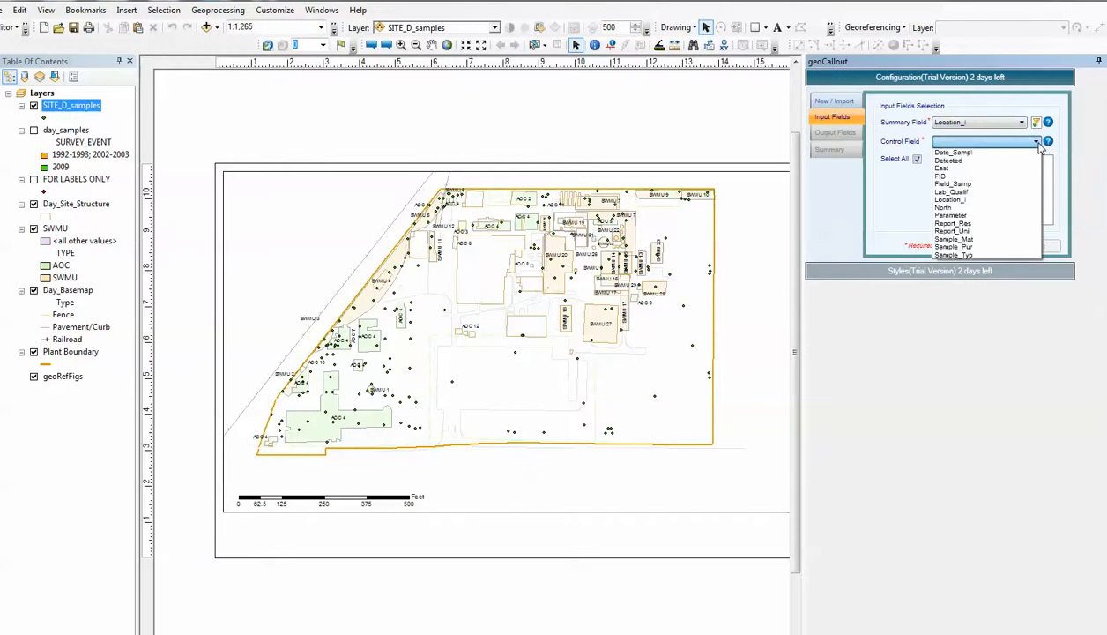
left_click(978, 217)
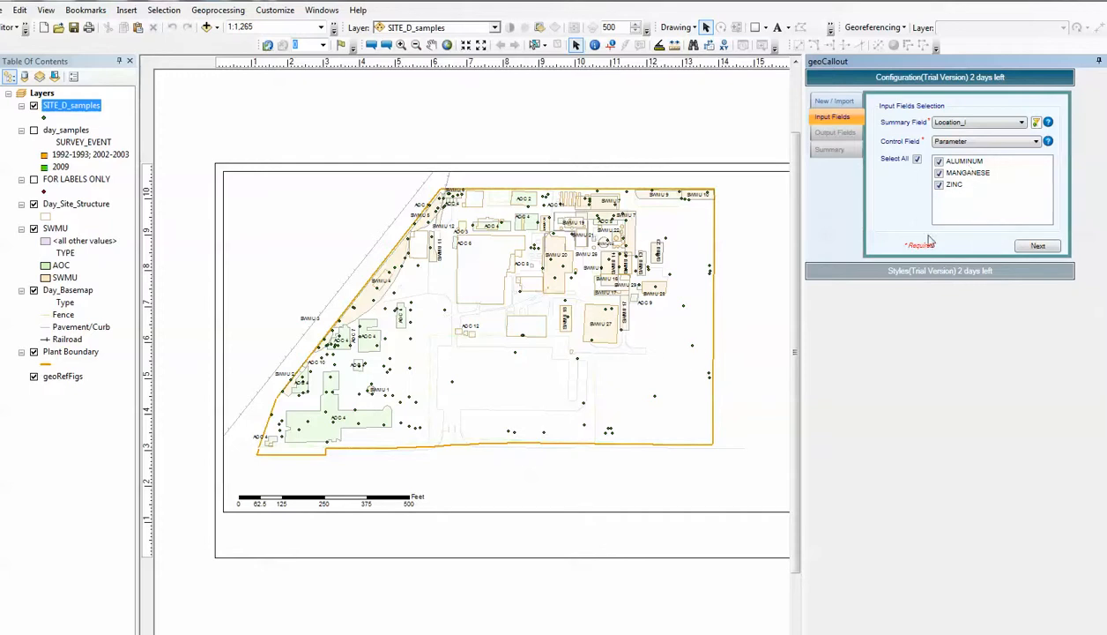
left_click(1037, 247)
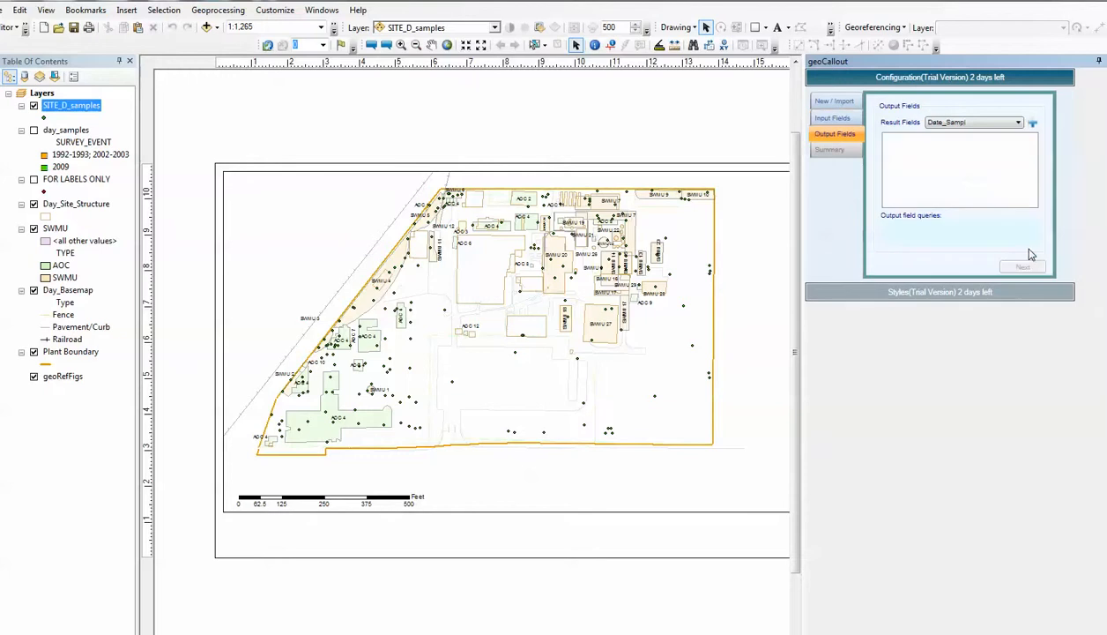
Add Date_Sampl and Report_Res as the callout's output result fields
left_click(1033, 124)
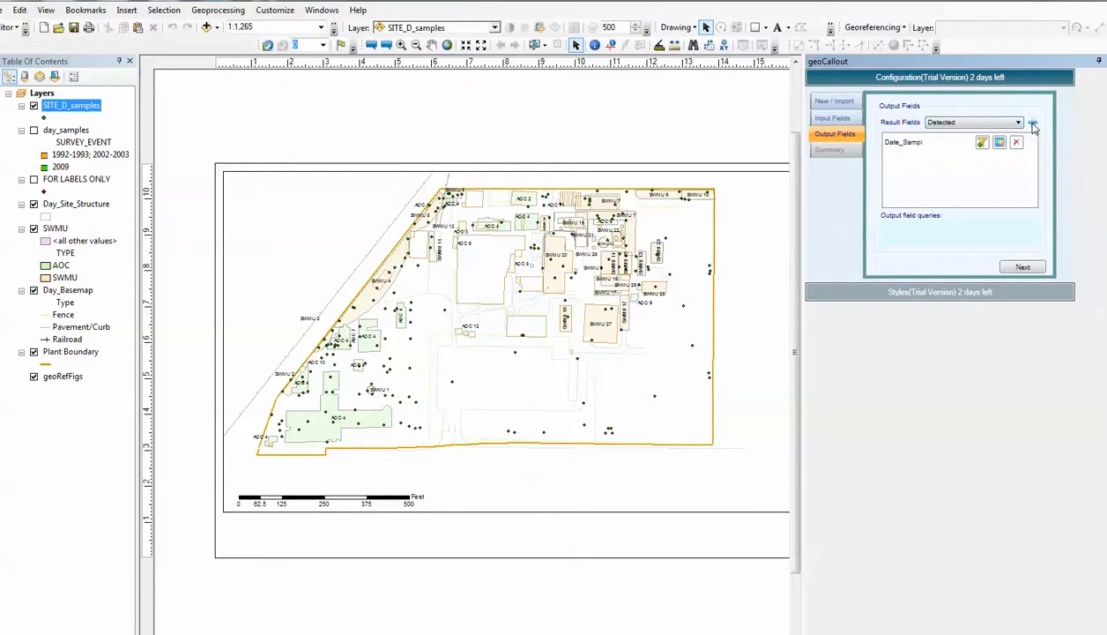
left_click(988, 122)
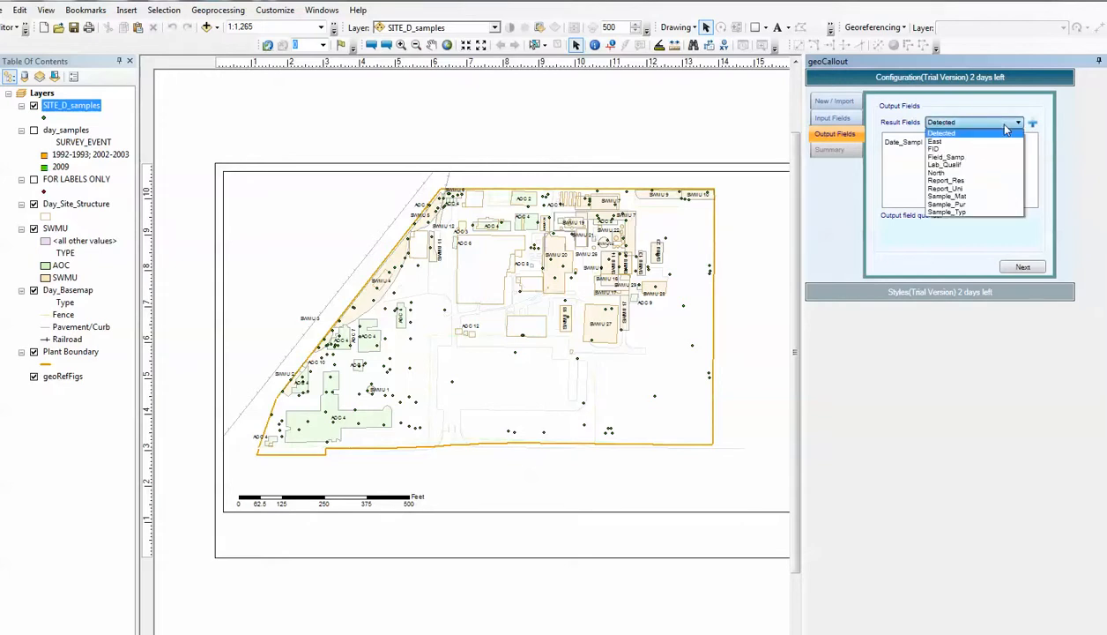
left_click(961, 181)
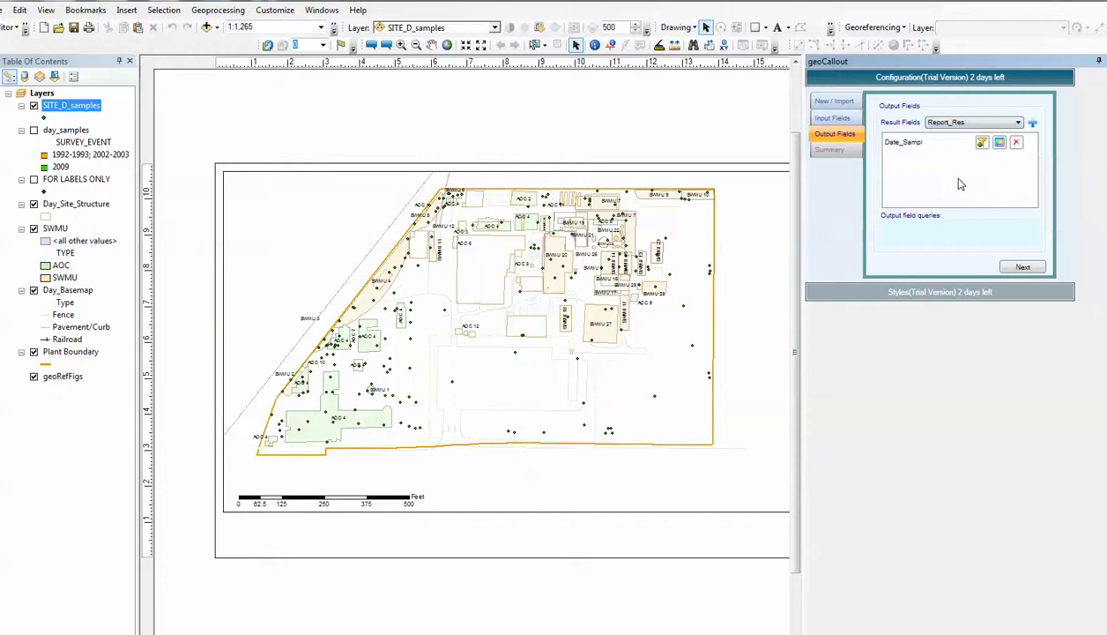
left_click(1032, 126)
left_click(1007, 126)
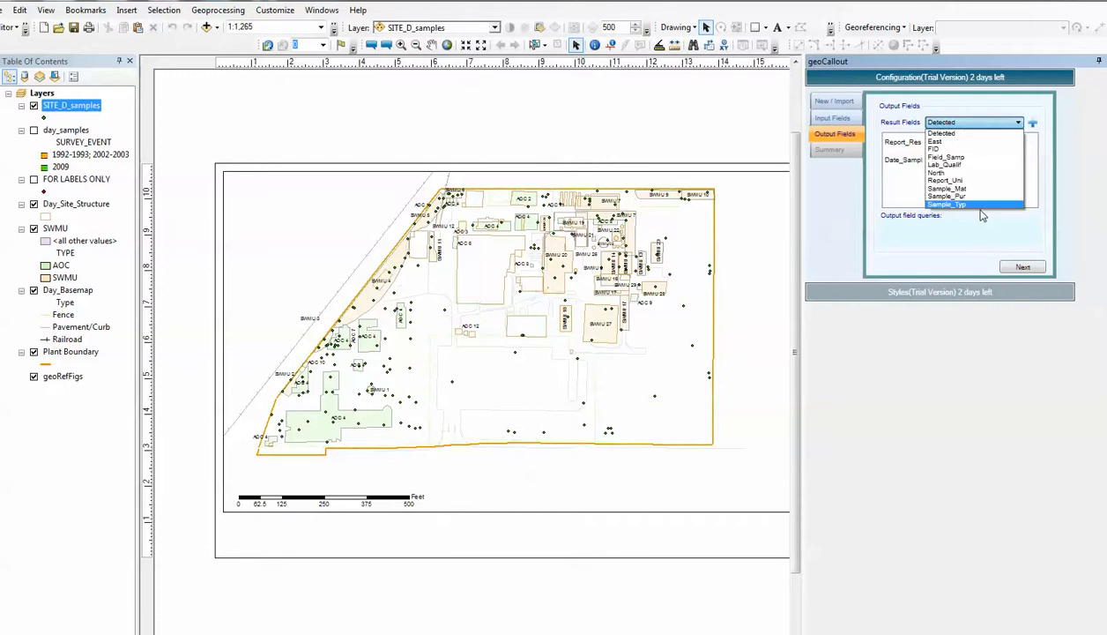
left_click(929, 104)
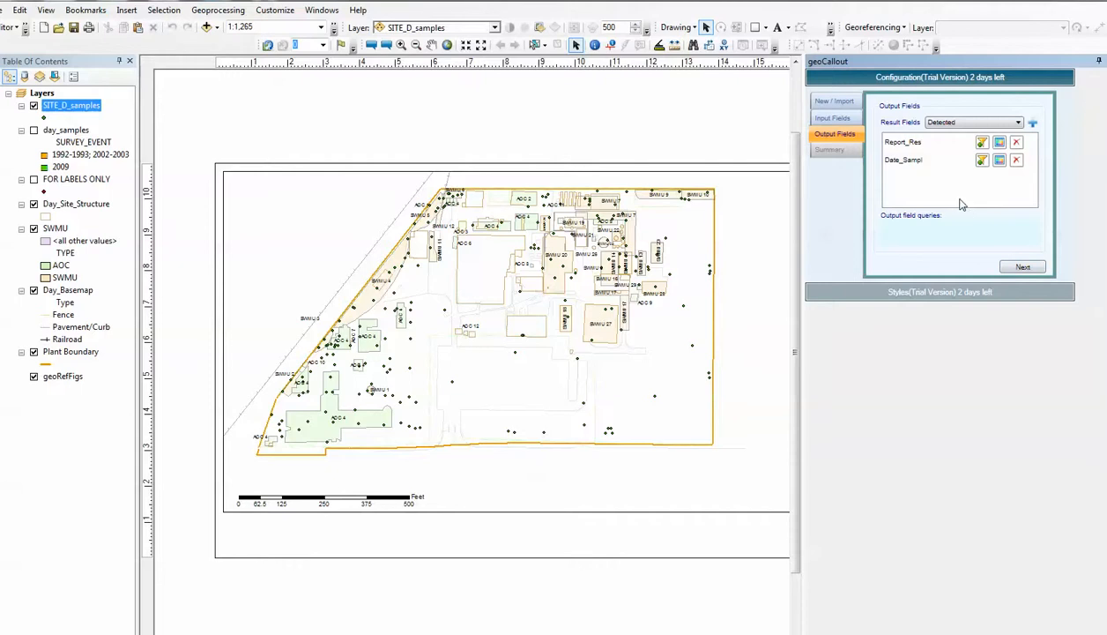
left_click(981, 143)
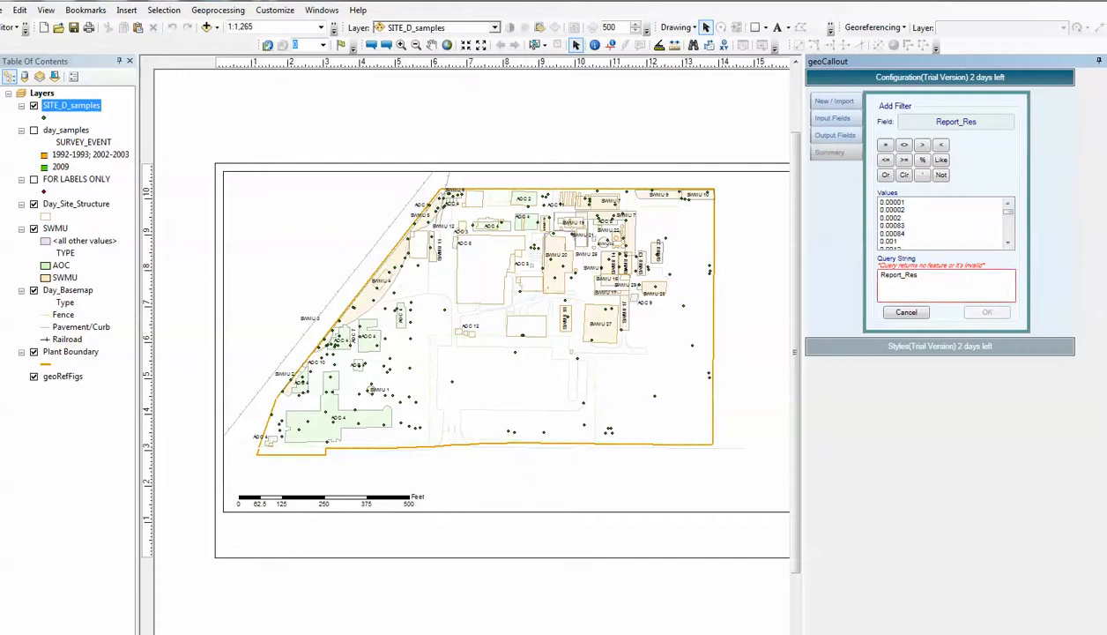
left_click(897, 633)
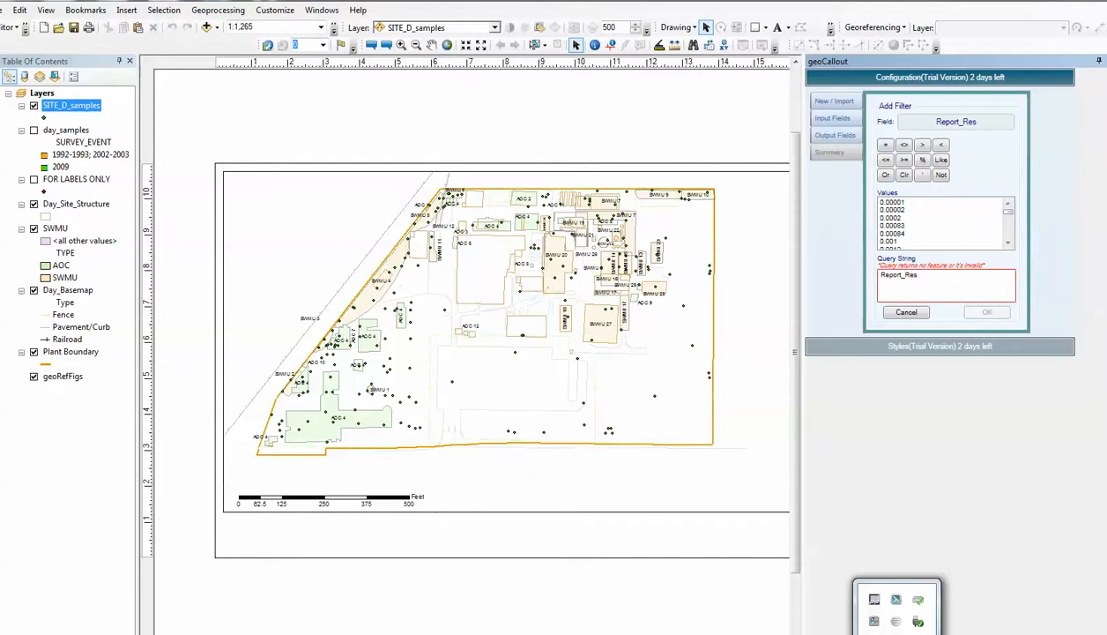
left_click(874, 623)
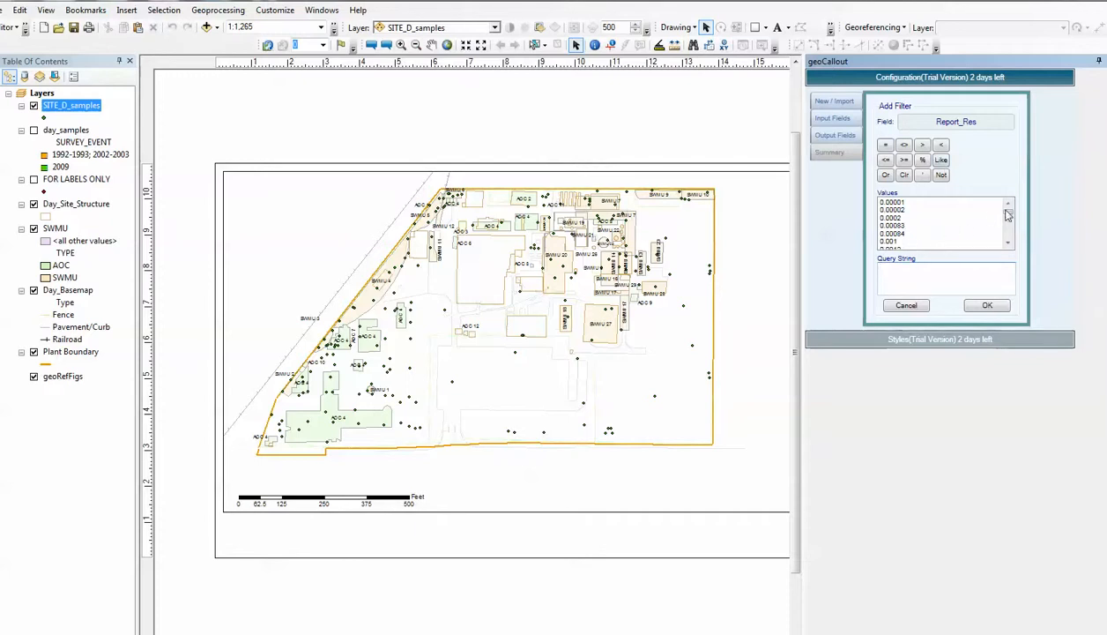
mouse_move(1010, 213)
left_mouse_down()
mouse_move(1009, 227)
mouse_move(1005, 209)
left_mouse_up()
left_click(908, 305)
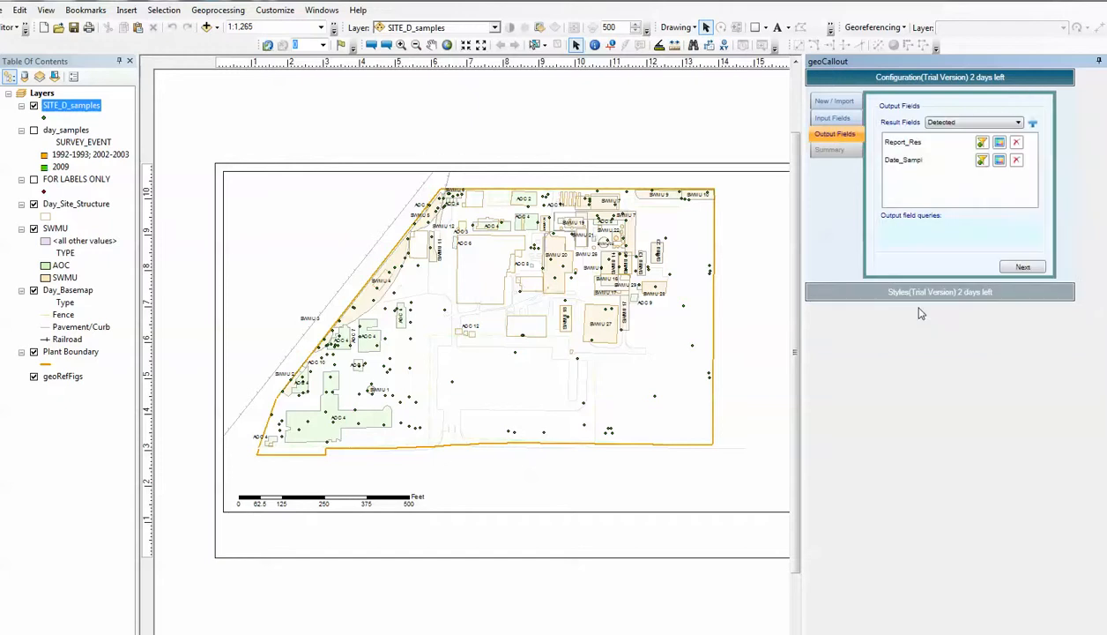
Define a color-by-value threshold on Report_Res for values greater than or equal to 2000, with ALUMINUM as the control value
left_click(999, 144)
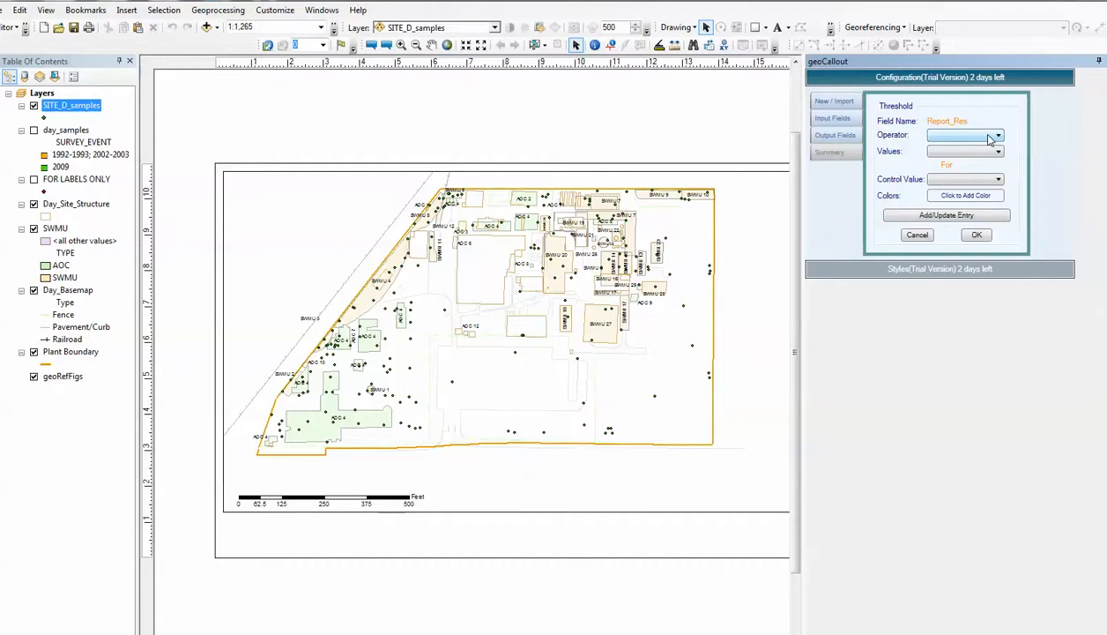
left_click(990, 139)
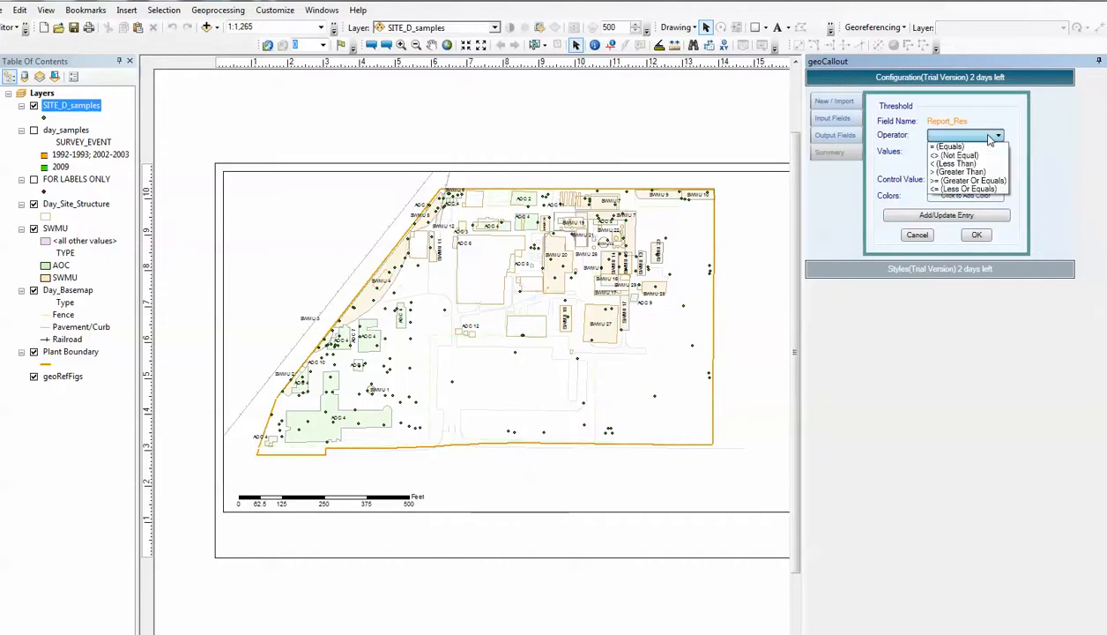
left_click(989, 181)
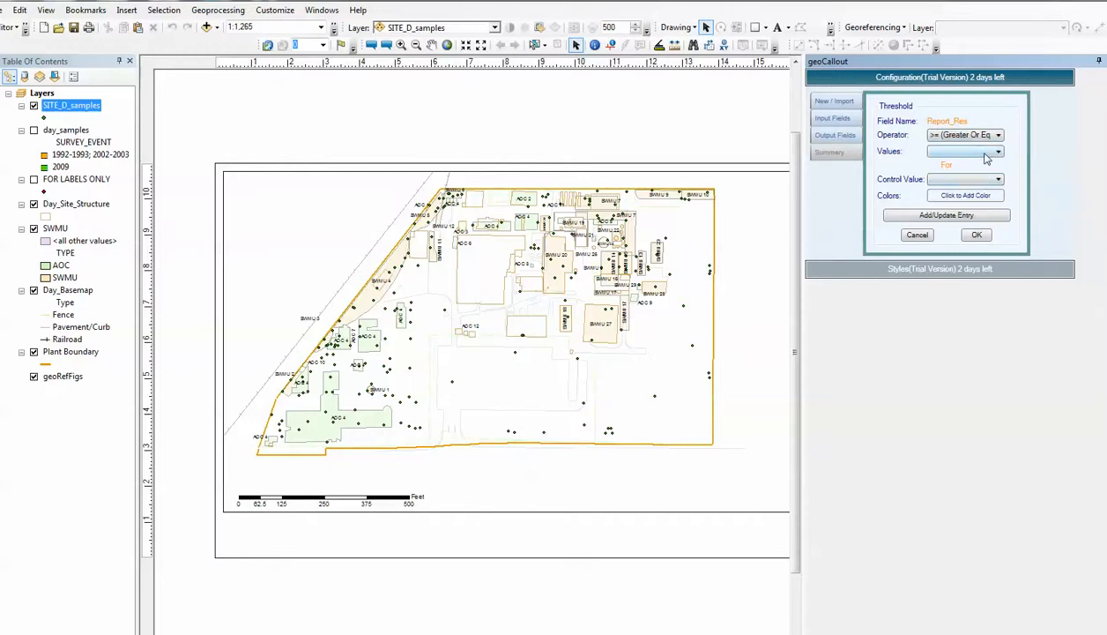
left_click(996, 152)
left_click_drag(1001, 179, 983, 342)
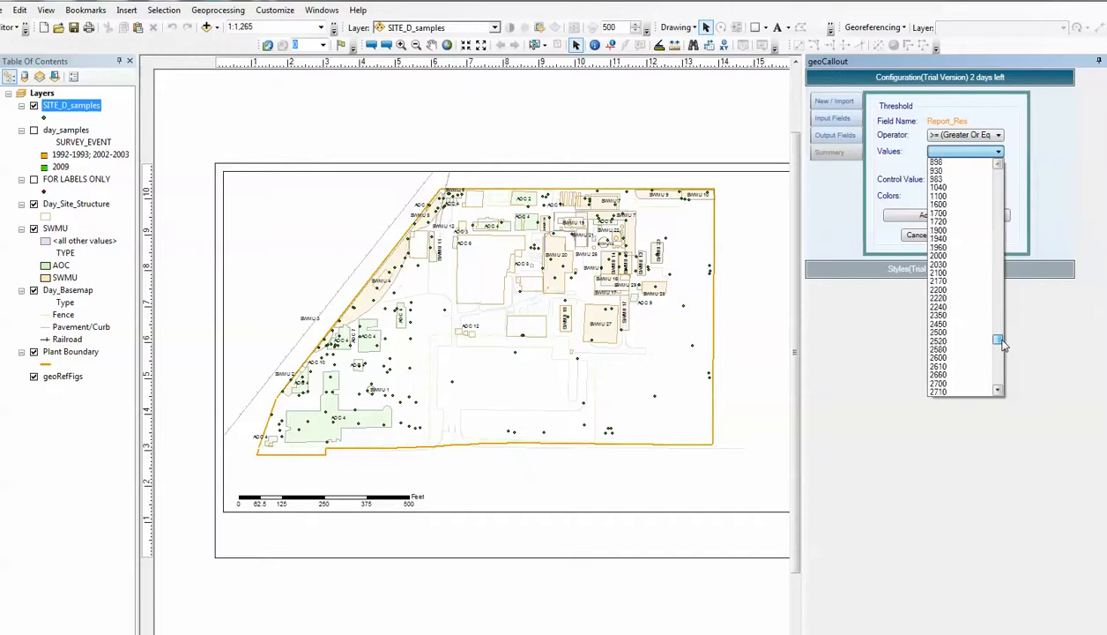
left_click(956, 255)
left_click(965, 180)
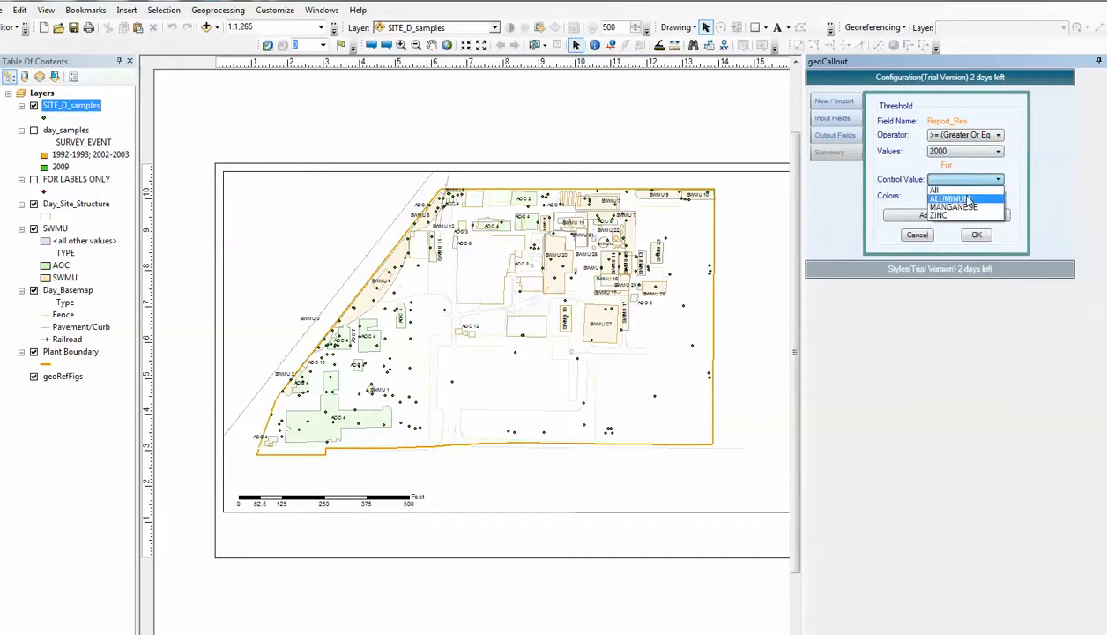
left_click(950, 198)
Assign a bright pink color to the aluminum threshold, add it as an entry and accept the threshold settings
left_click(985, 201)
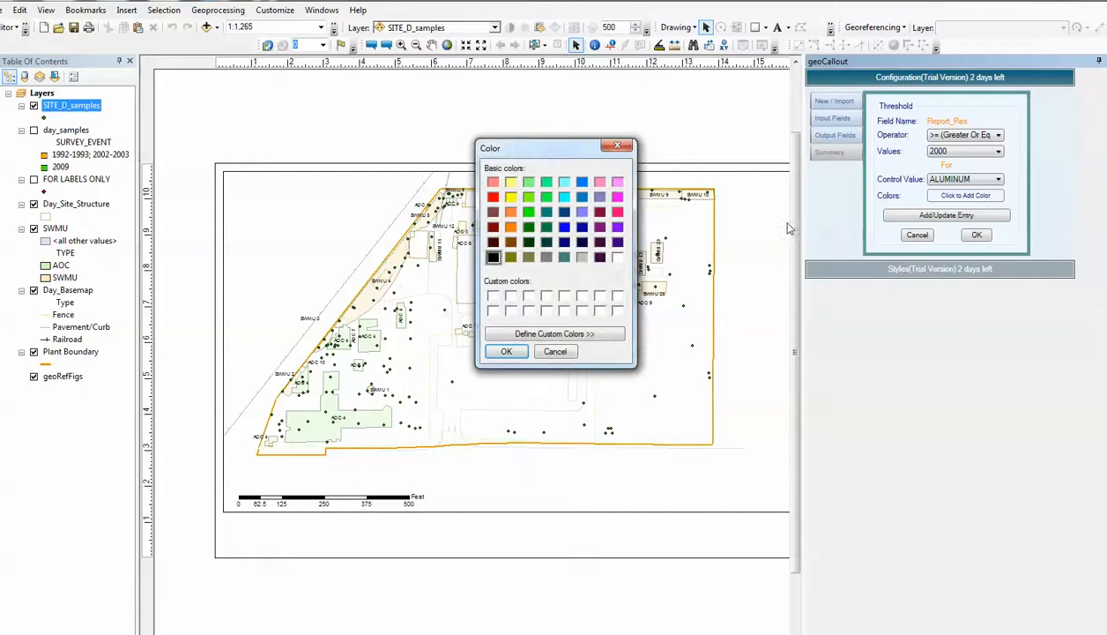
left_click(617, 212)
left_click(506, 352)
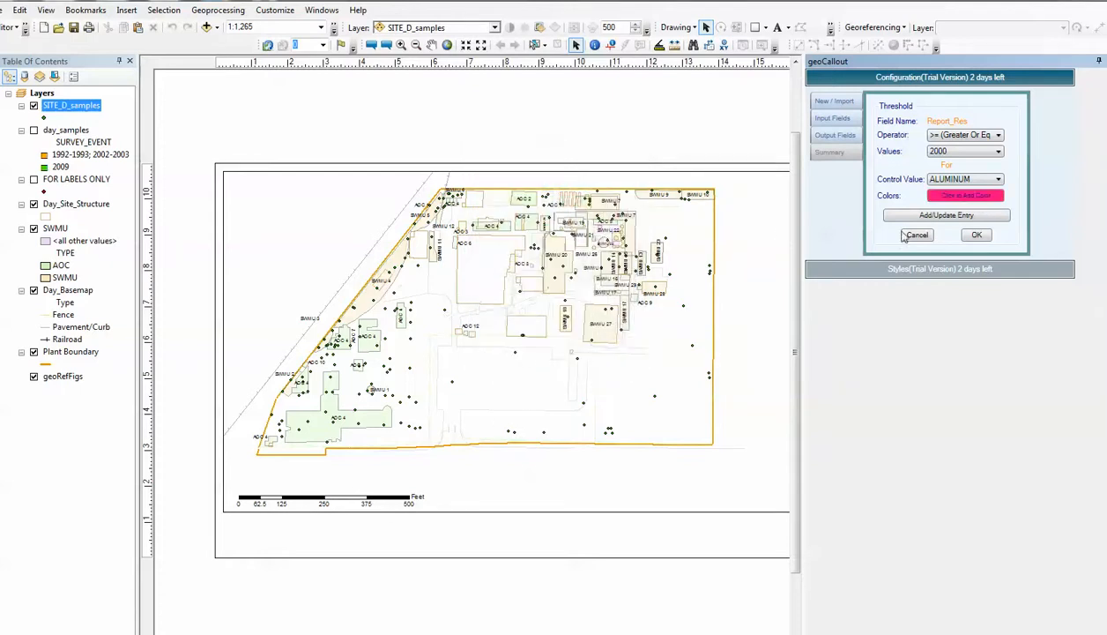
left_click(924, 217)
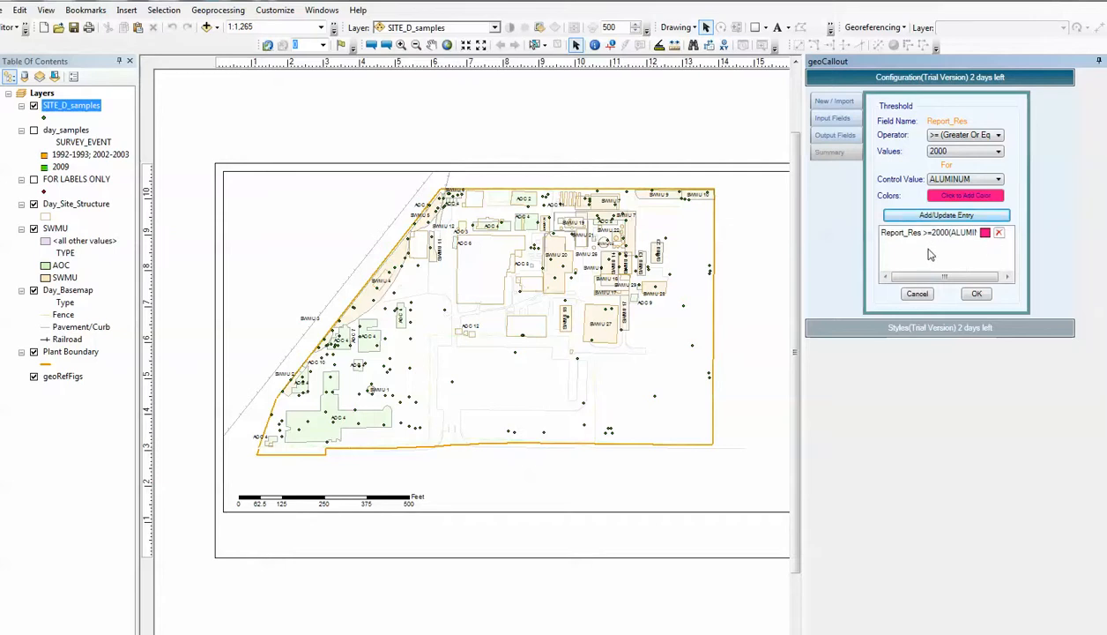
left_click(977, 295)
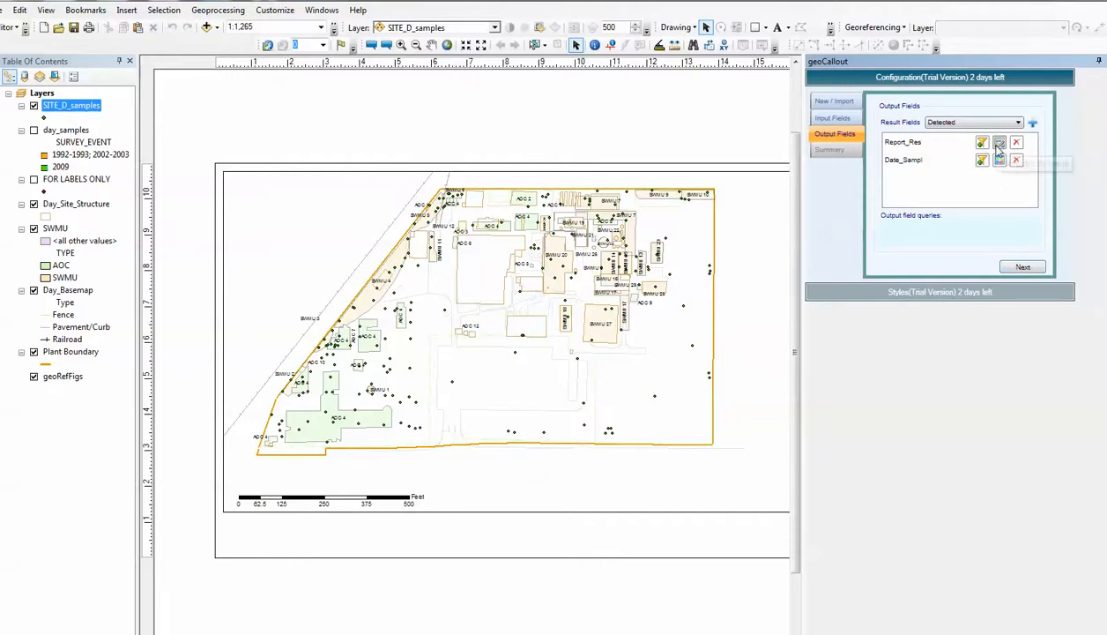
Continue to the configuration summary, review the main, control and attribute header styles, and run the configuration to generate the callouts
left_click(1020, 268)
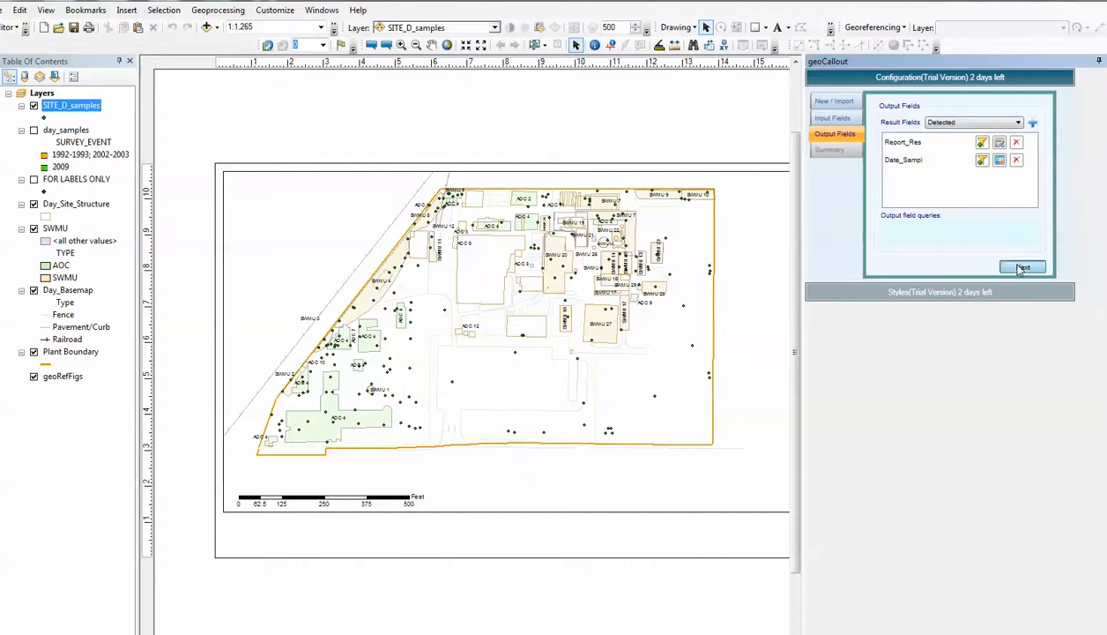
left_click(940, 292)
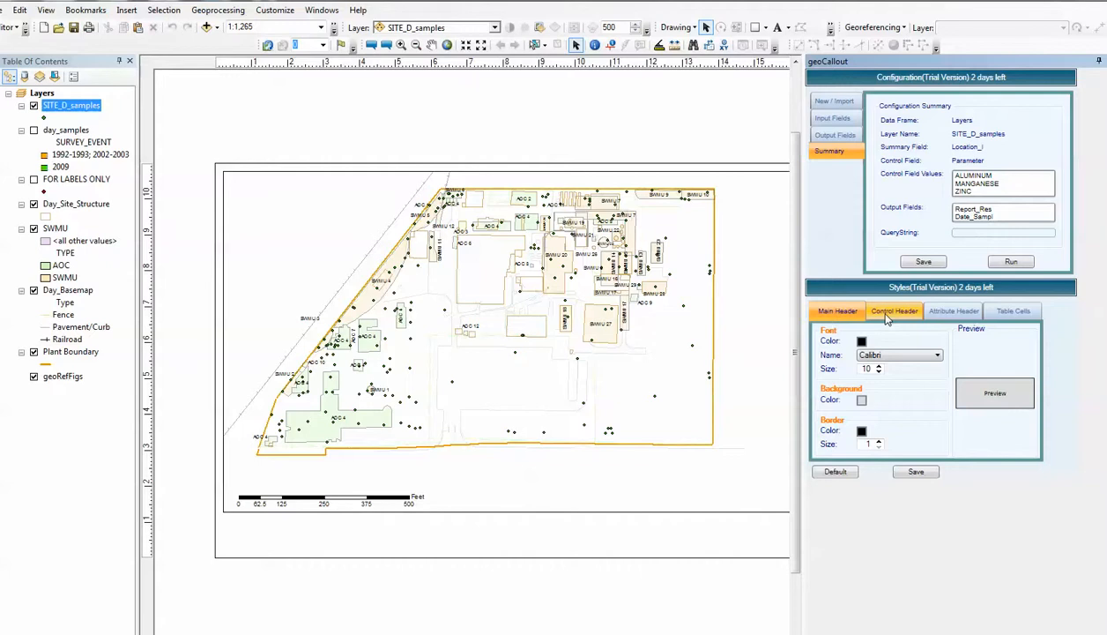
left_click(886, 314)
left_click(954, 312)
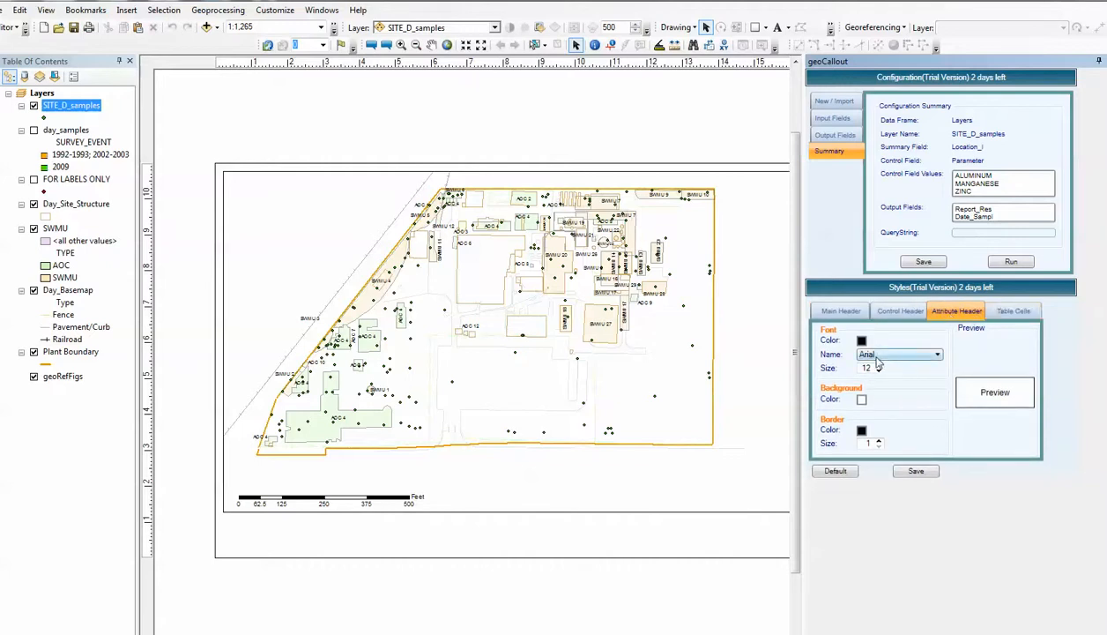
left_click(838, 314)
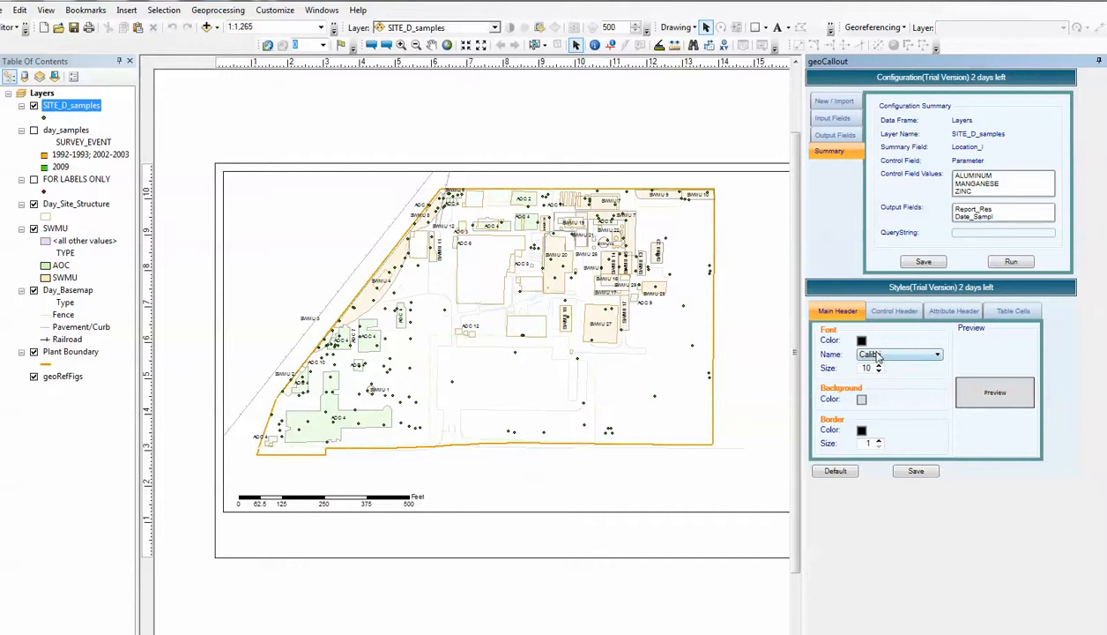
left_click(900, 311)
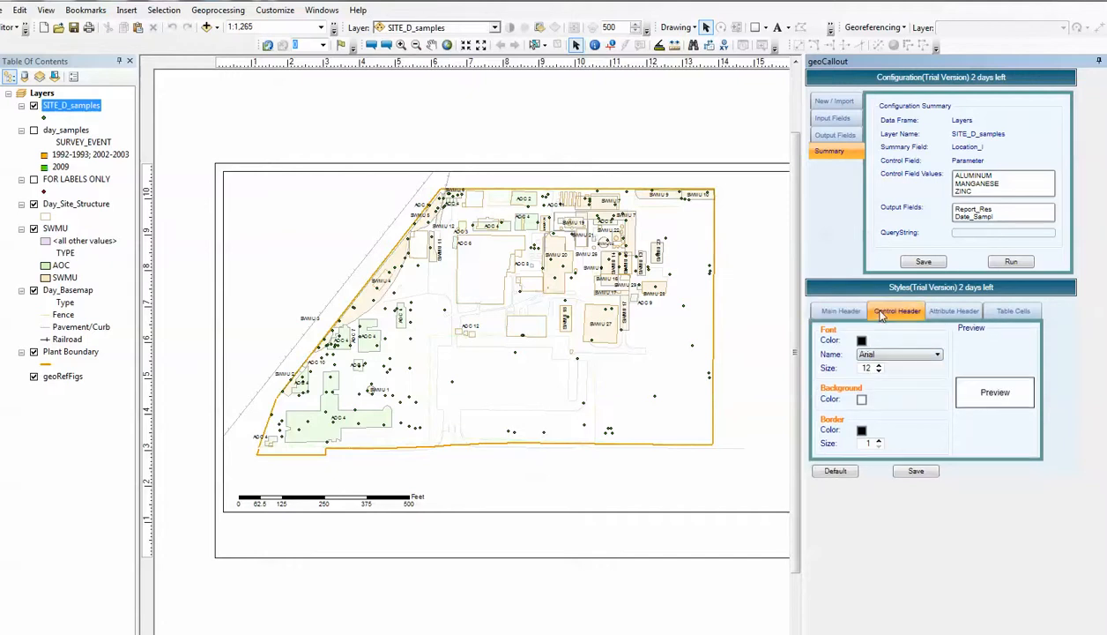
left_click(936, 314)
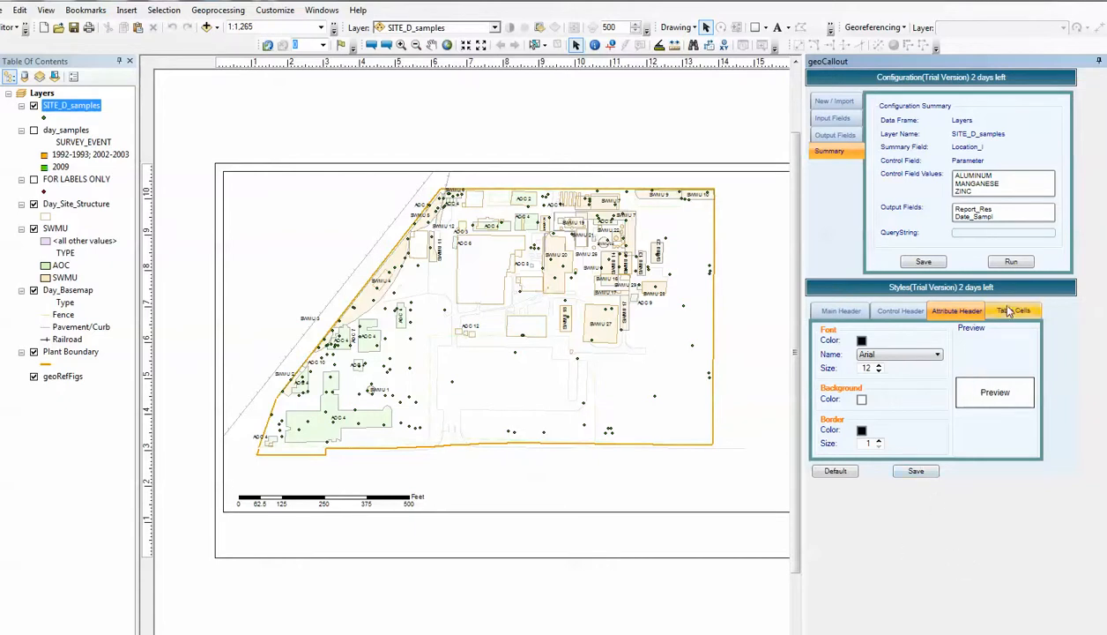
left_click(1013, 263)
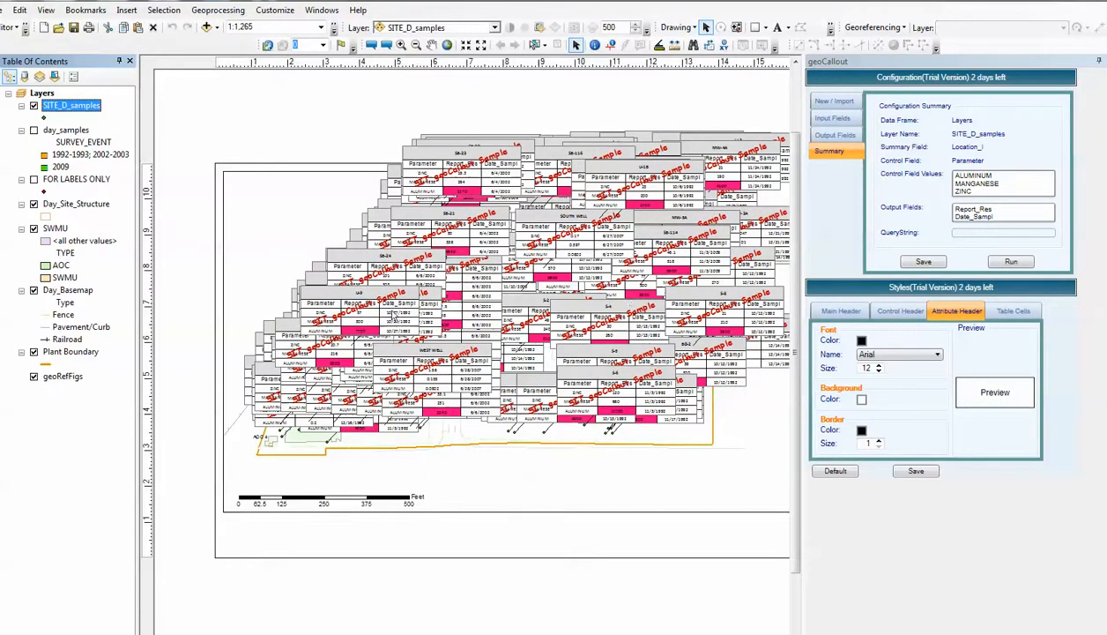
Move the U-9 callout to the empty upper-left area of the map layout and shrink it
left_click_drag(397, 307, 329, 200)
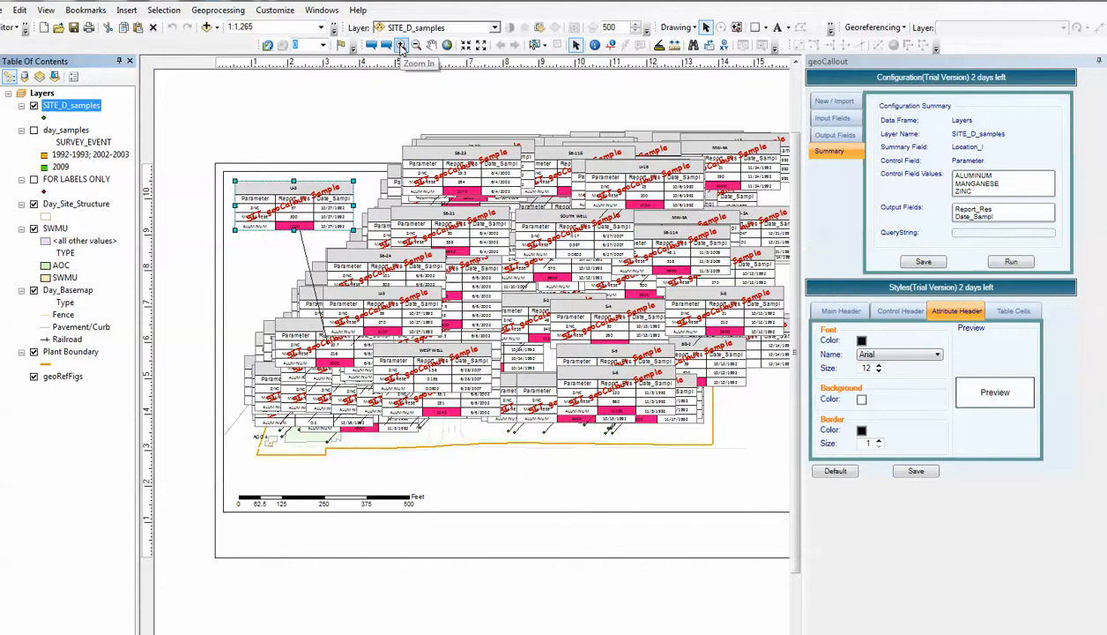
left_click(401, 46)
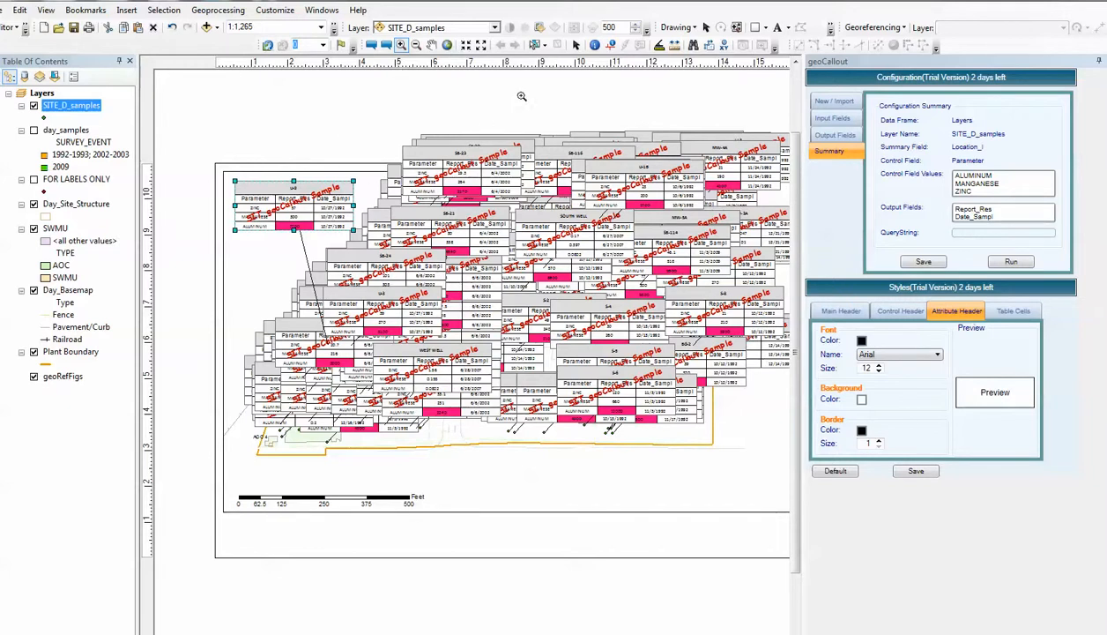
left_click(575, 44)
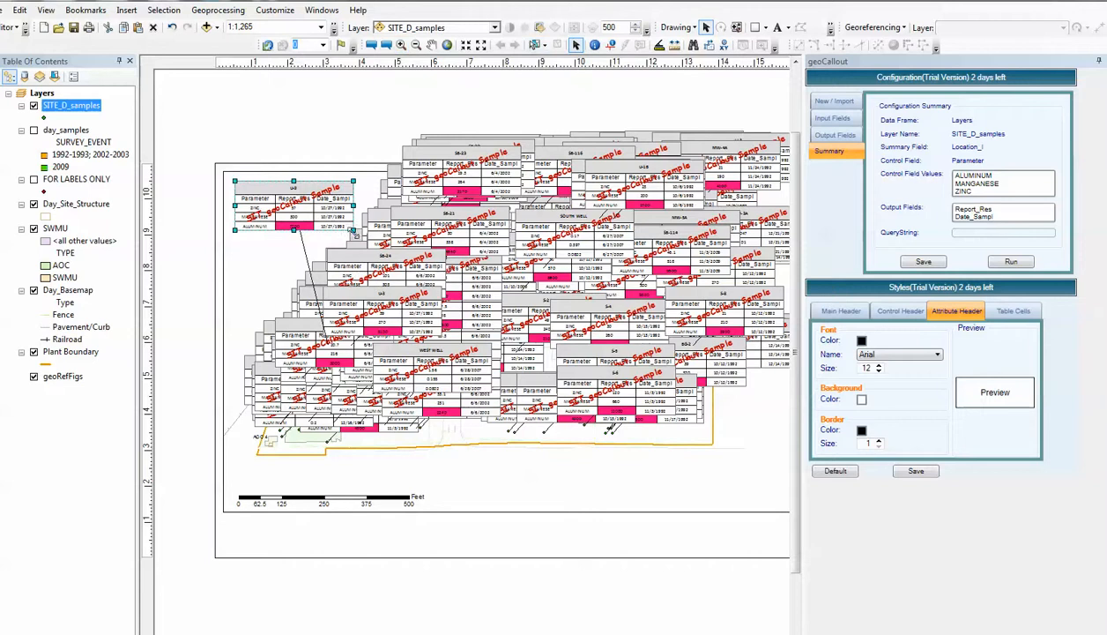
left_click_drag(354, 230, 317, 226)
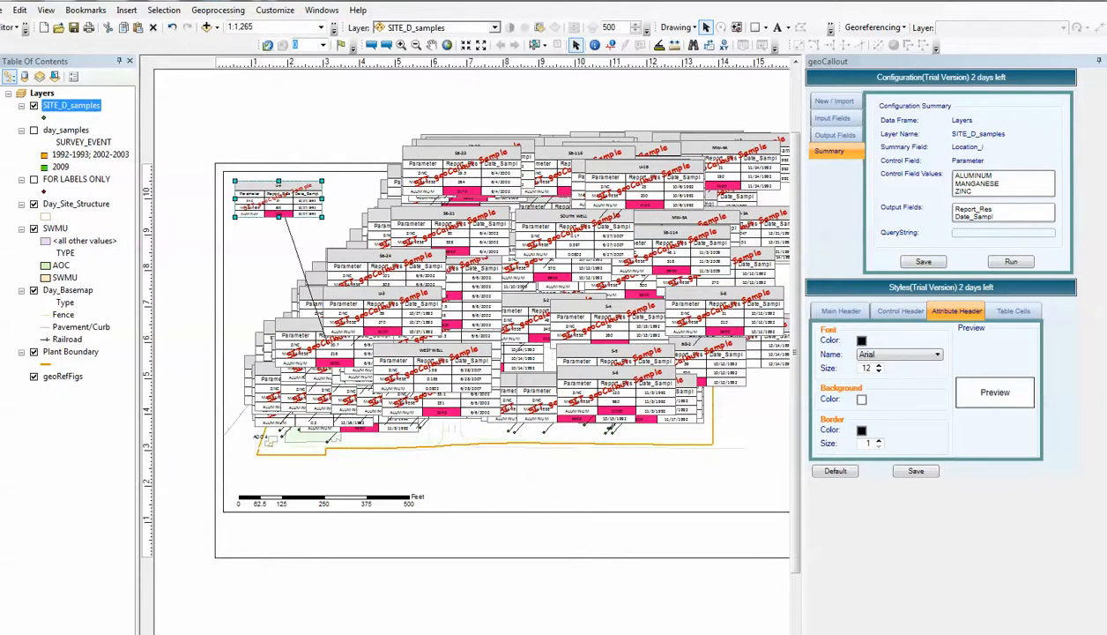
Examine the generated callouts up close in the layout, from the resized U-9 callout to SB-24, U-3, SB-21 and WEST WELL
left_click_drag(6, 62, 193, 95)
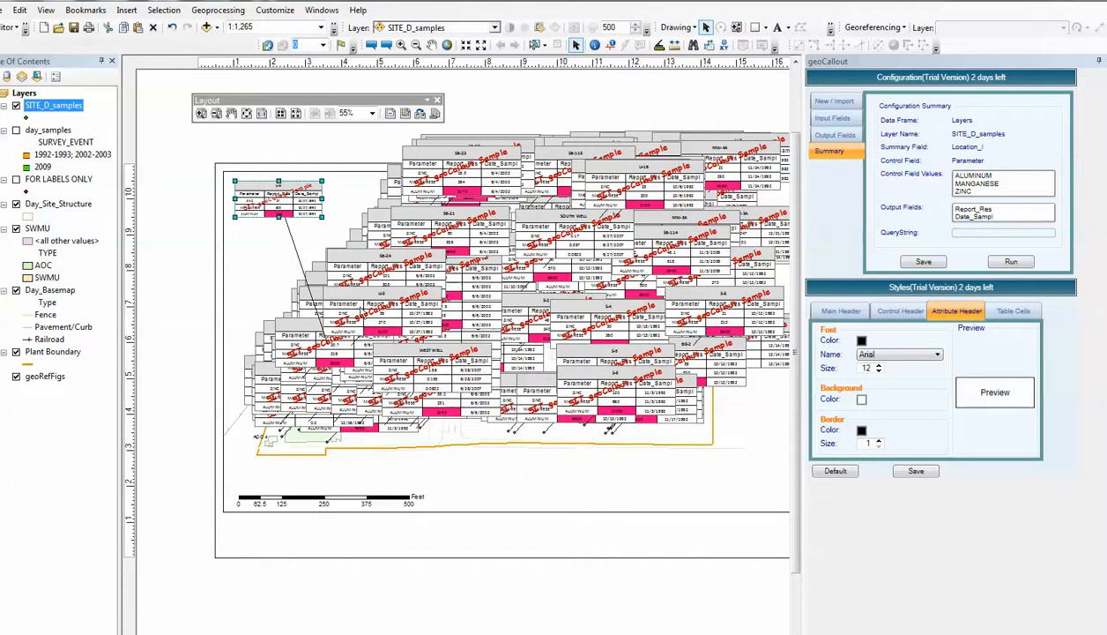
left_click(201, 114)
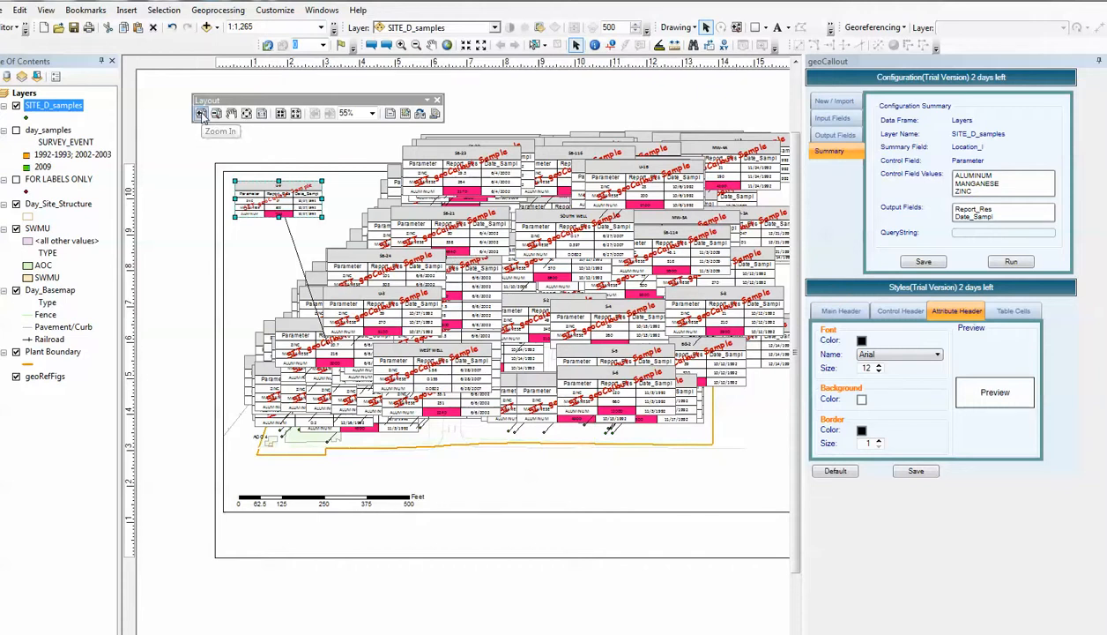
left_click_drag(207, 148, 395, 364)
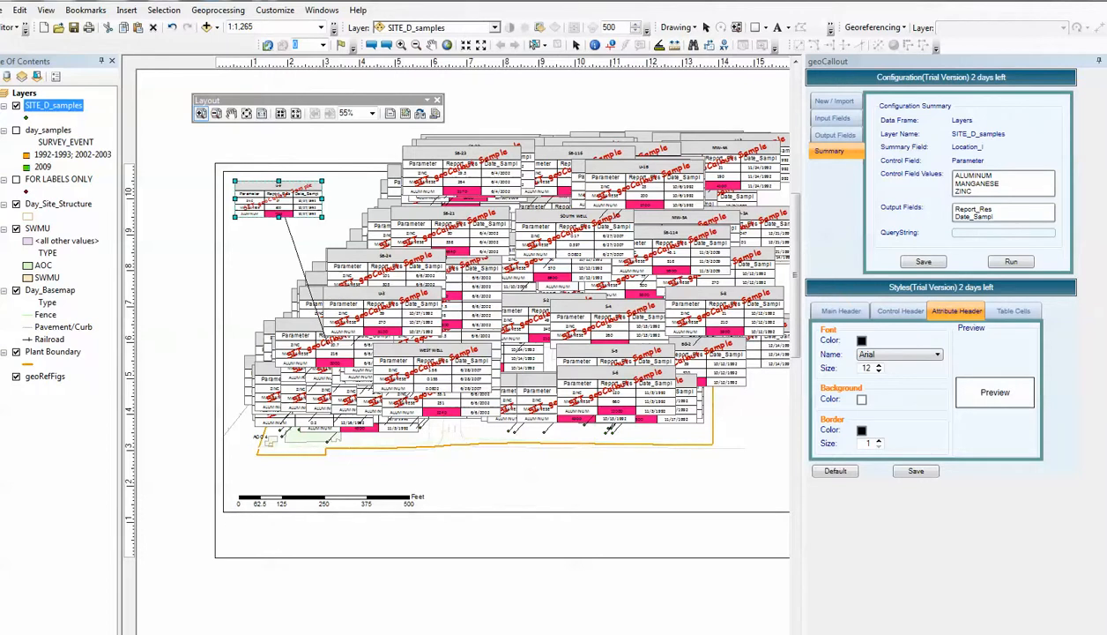
left_click(896, 633)
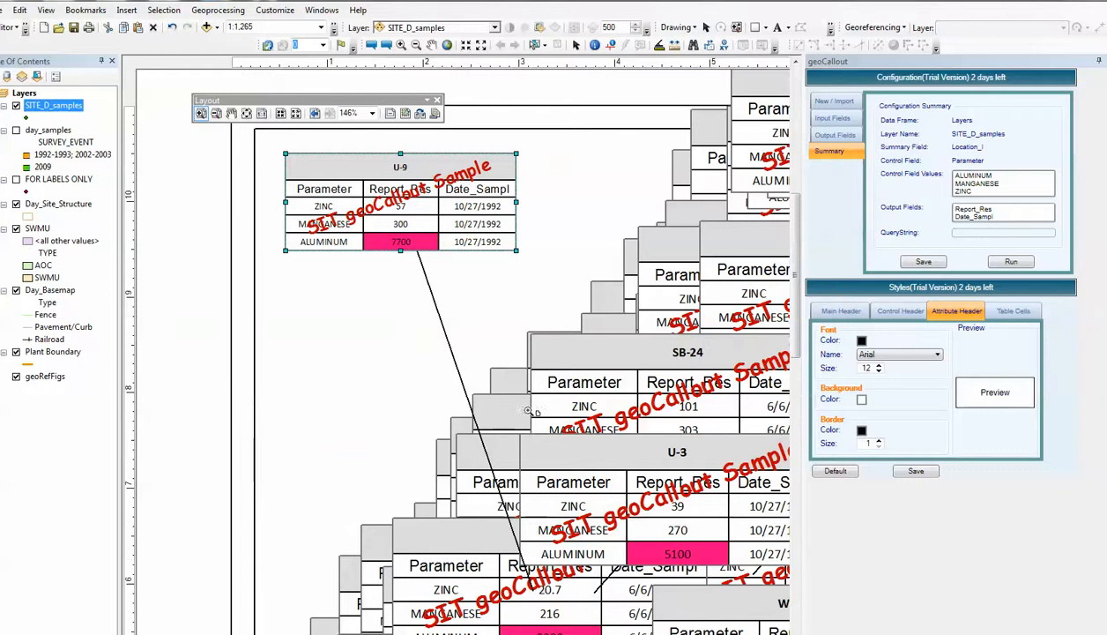
left_click(575, 45)
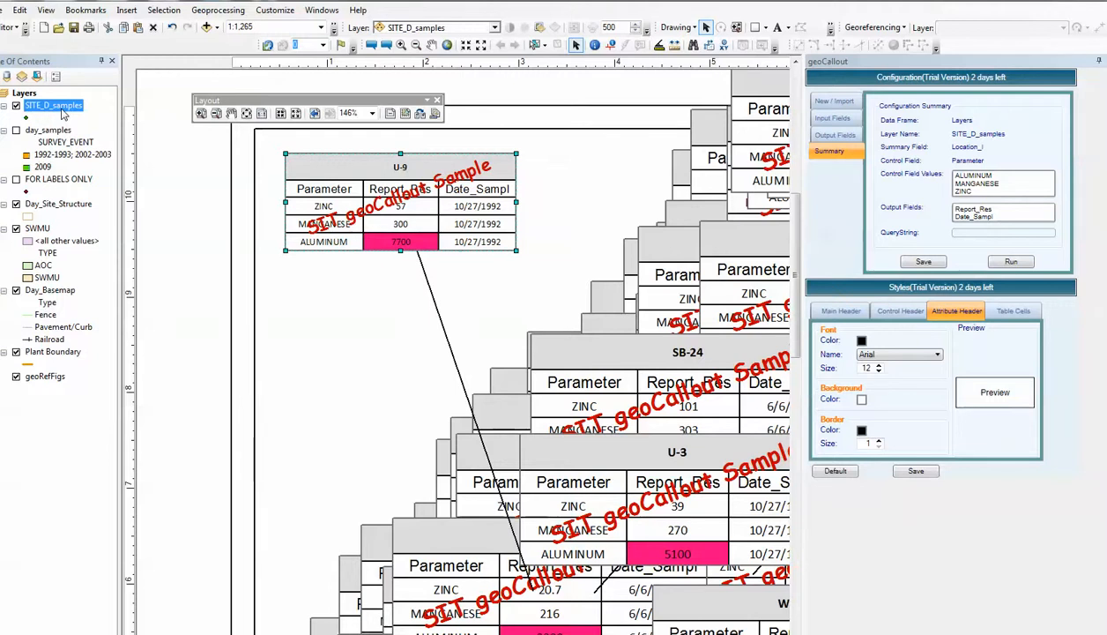
left_click(231, 113)
left_click_drag(663, 469, 429, 333)
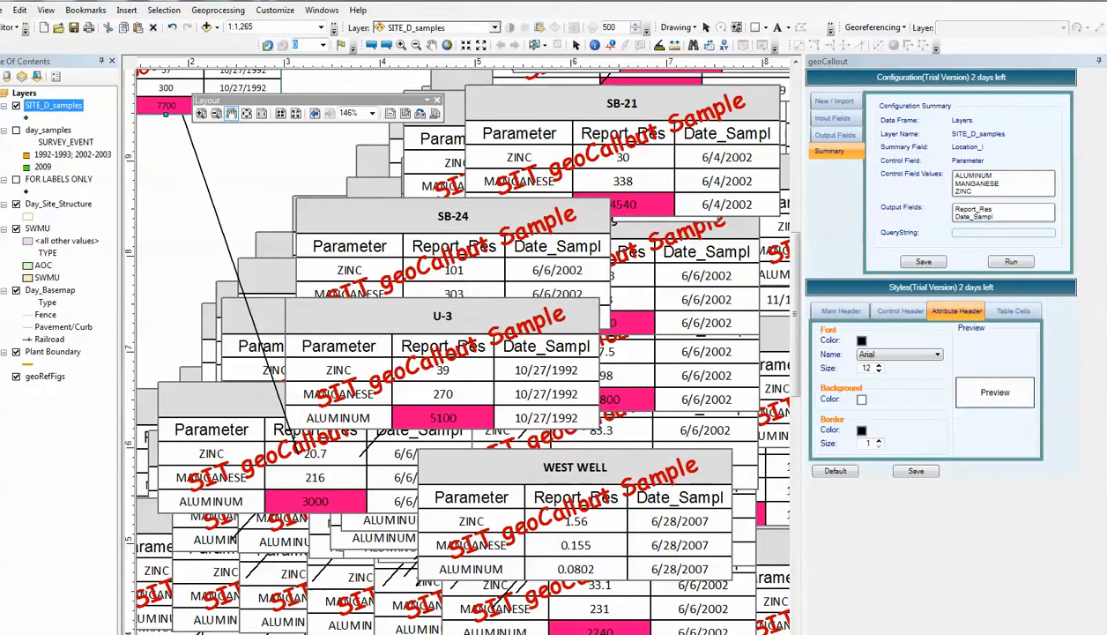
left_click(897, 633)
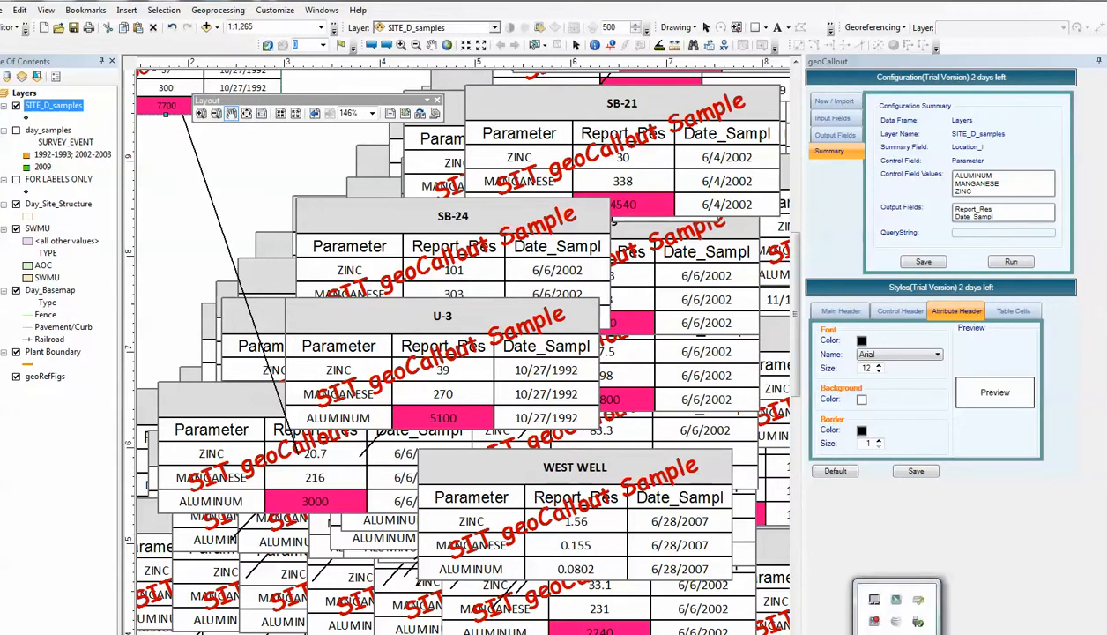
left_click(875, 622)
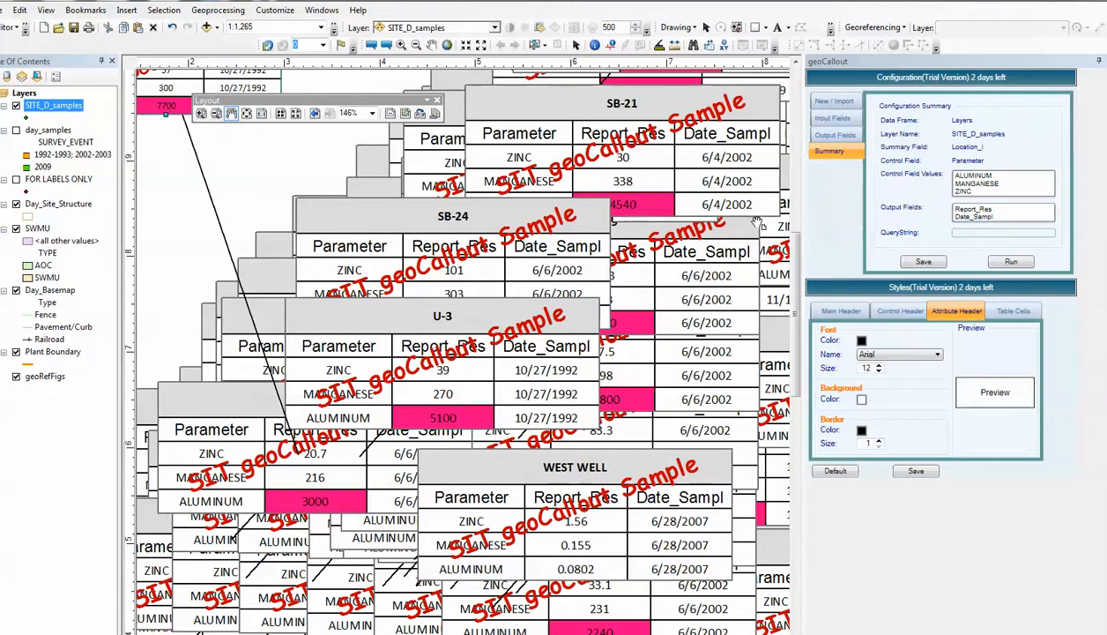
Revisit the configuration's input fields and layer selection, and return to its output fields
left_click(834, 118)
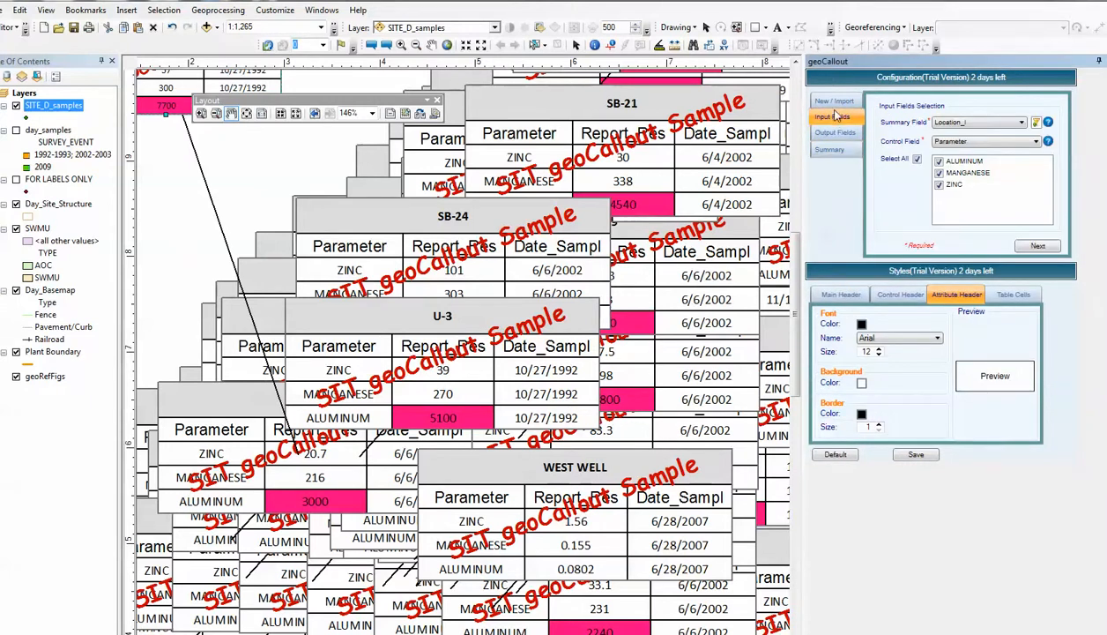
left_click(834, 102)
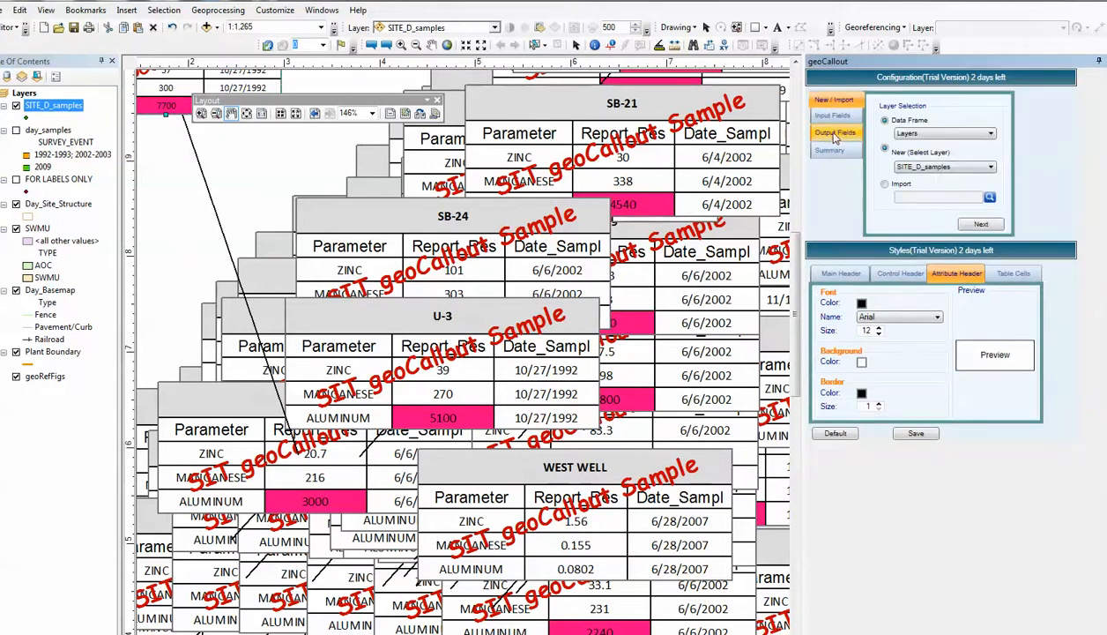
left_click(834, 135)
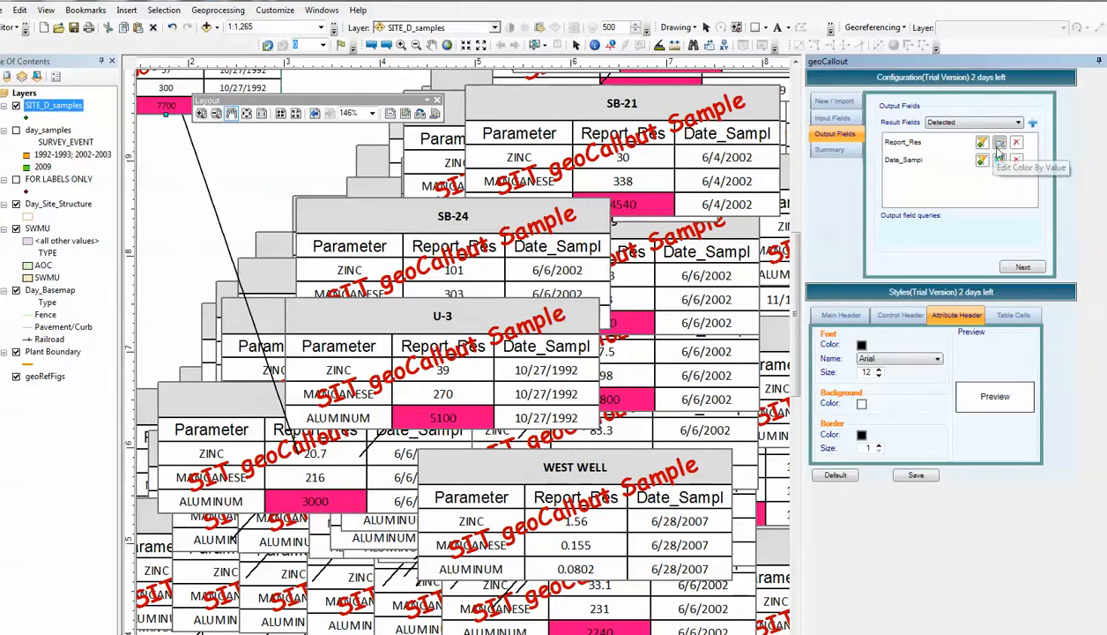
Filter the Date_Sampl output field to dates on or after 6/29/2007, continue to the summary and run the configuration
left_click(983, 161)
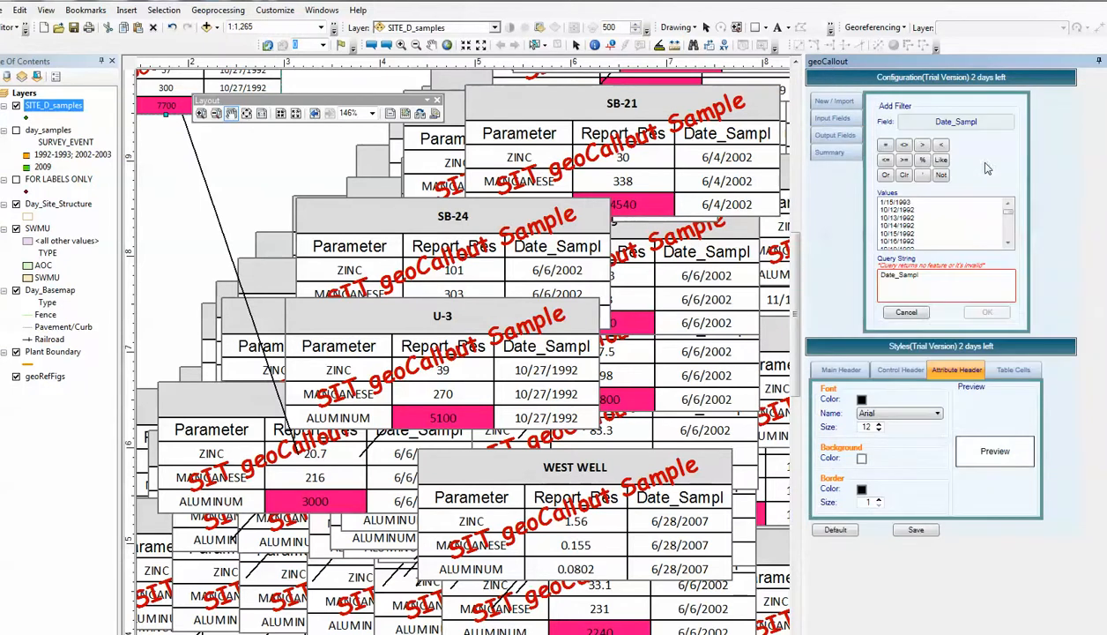
left_click_drag(940, 279, 847, 291)
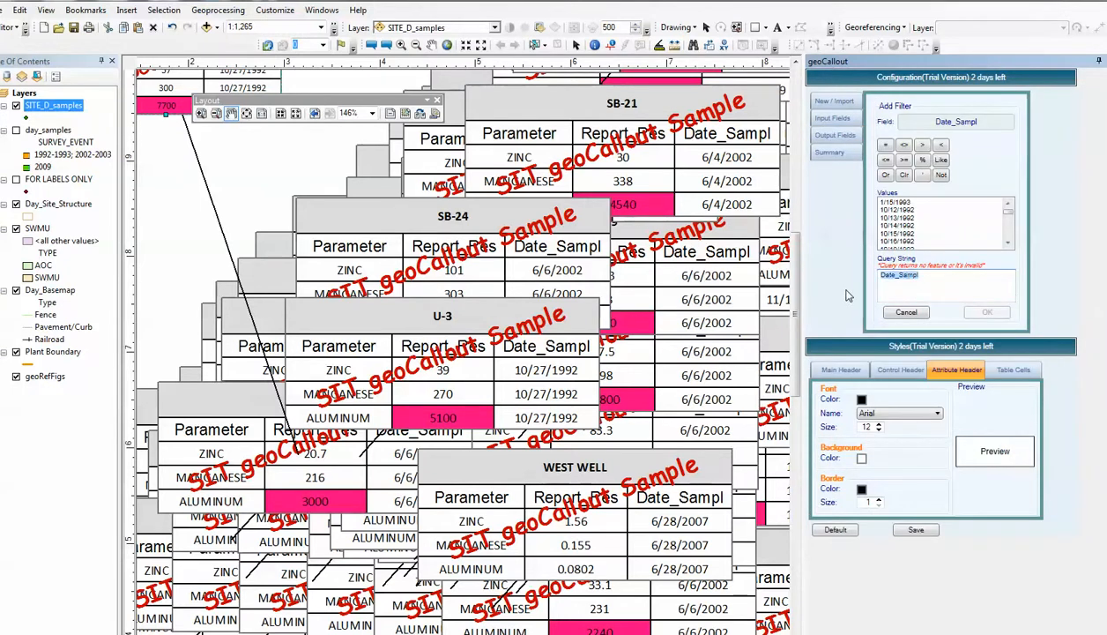
key("Delete")
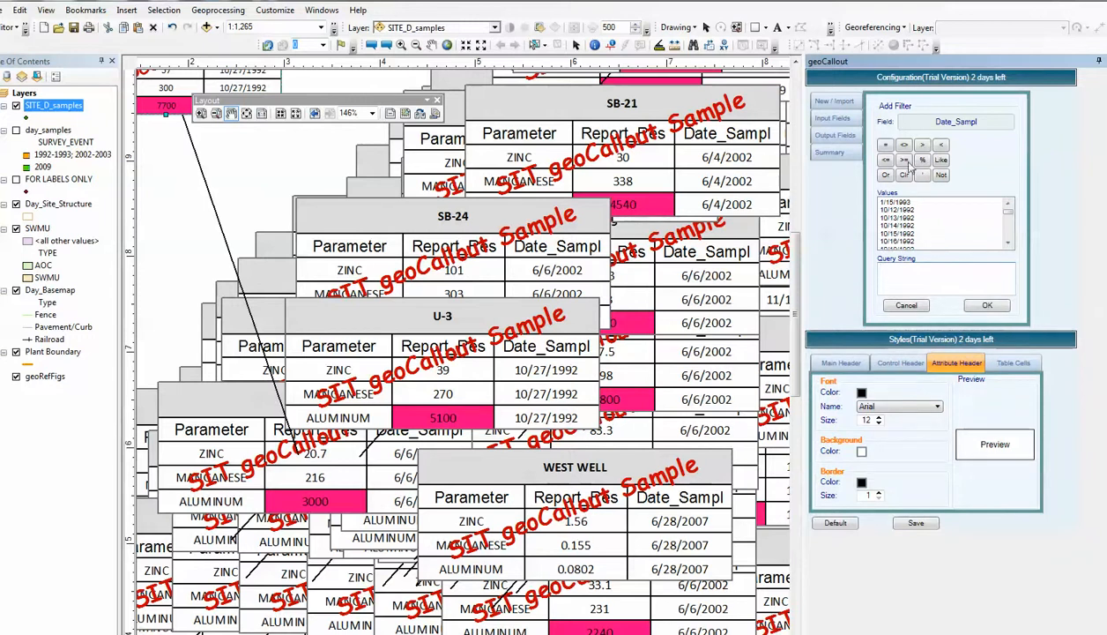
double_click(952, 125)
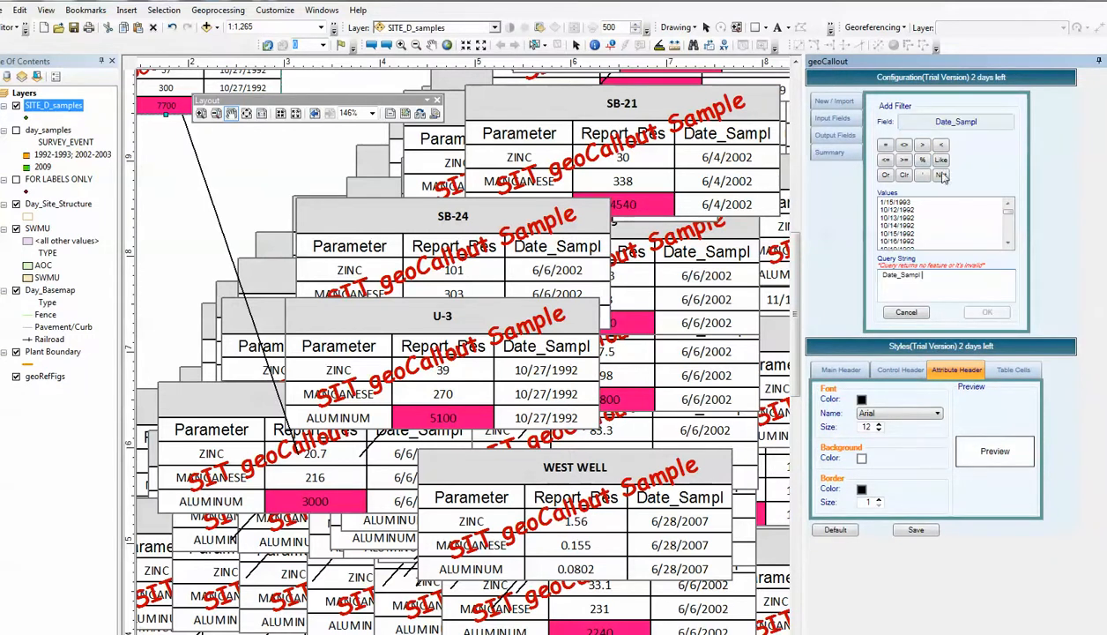
left_click(886, 162)
left_click_drag(1008, 218, 1009, 237)
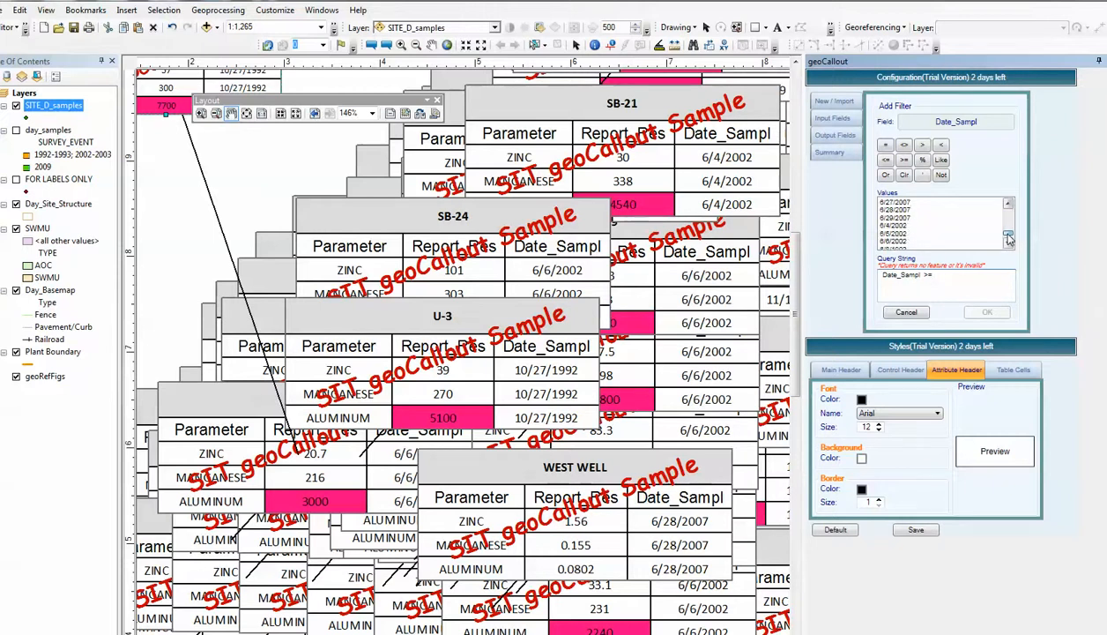
double_click(892, 217)
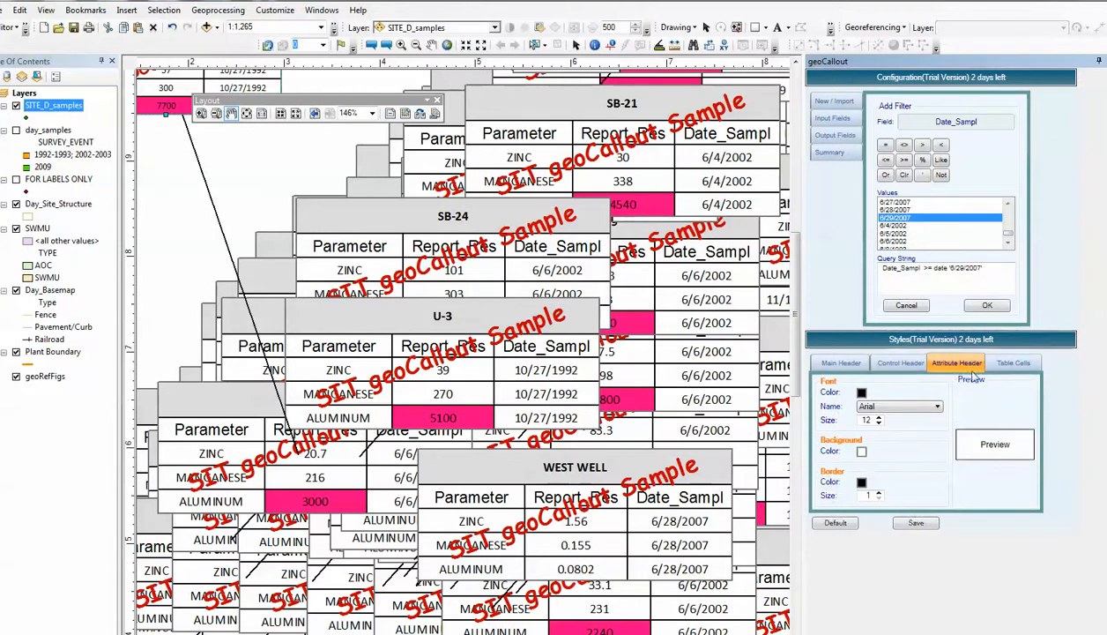
left_click(979, 306)
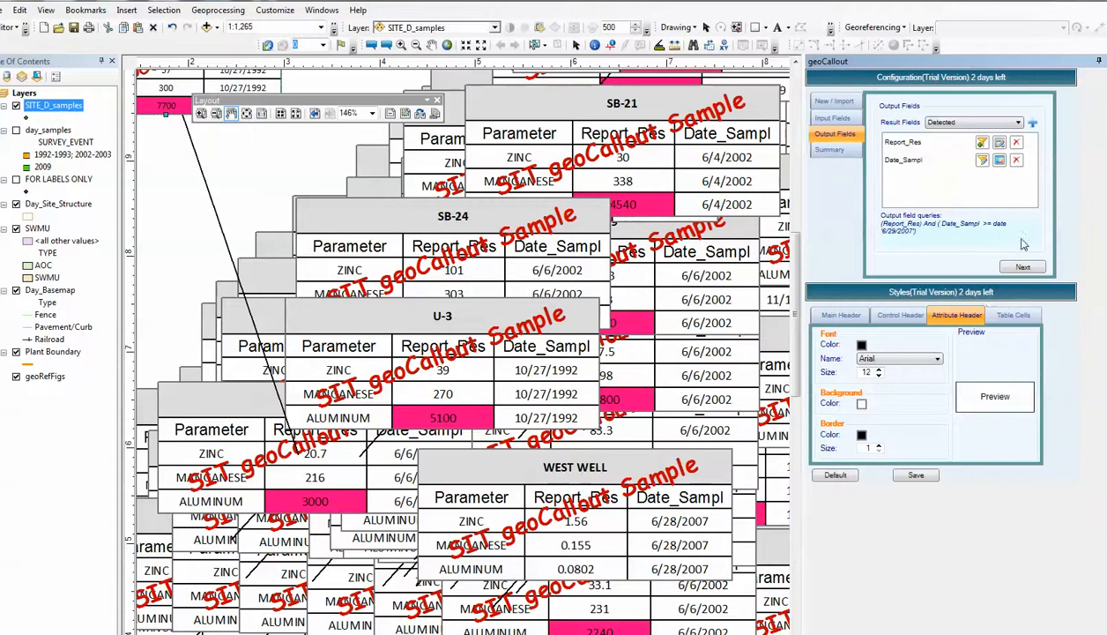
left_click(1022, 268)
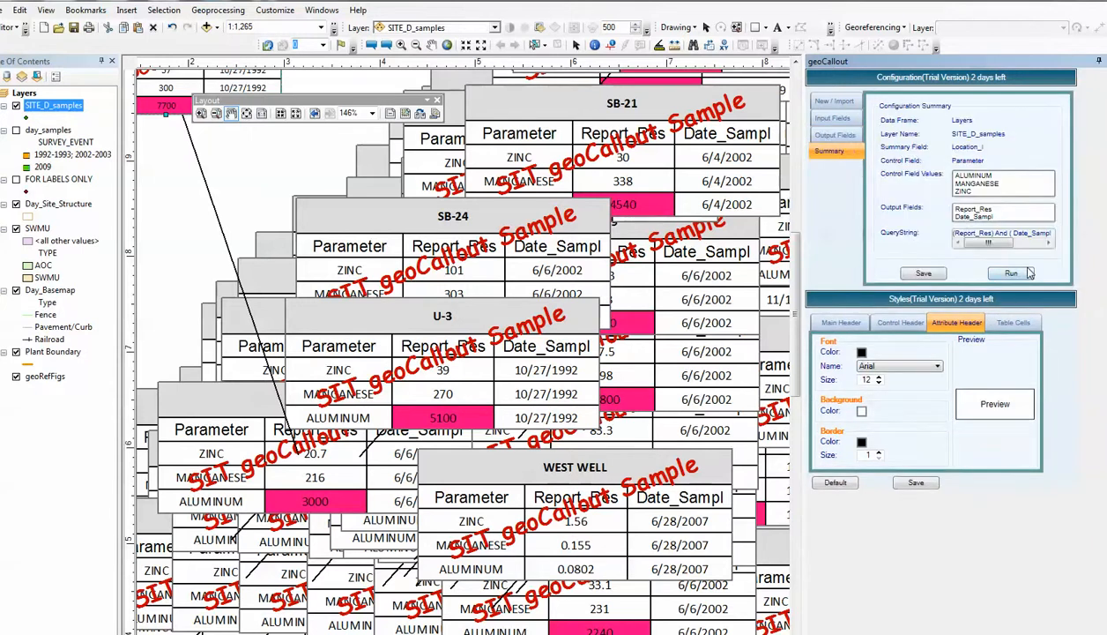
left_click(1013, 274)
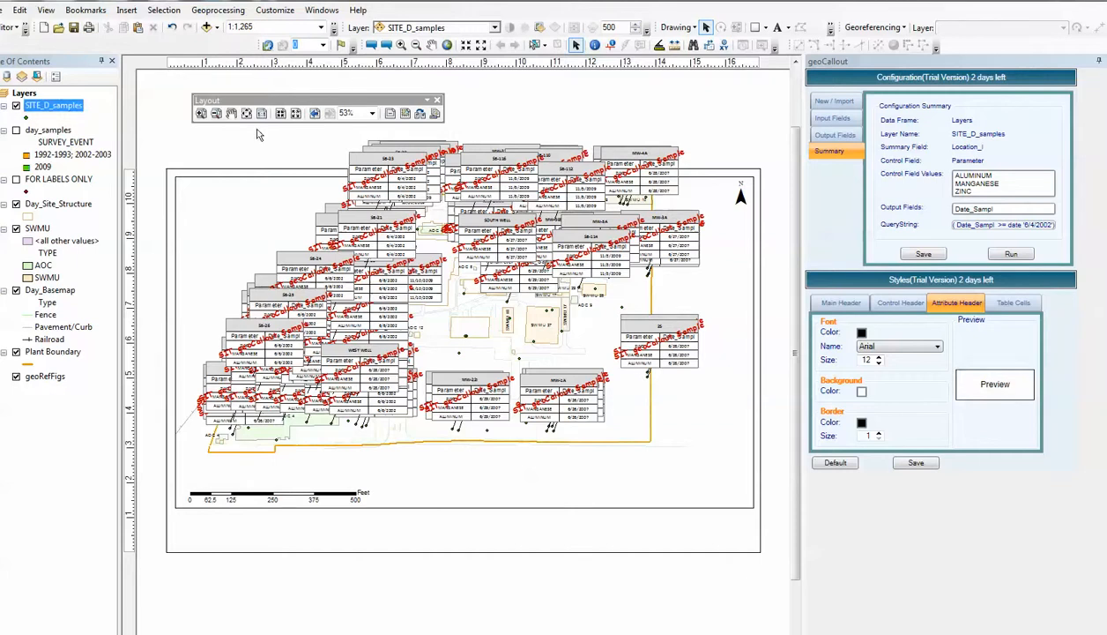
Move the SB-114 callout to the empty area between SWMU 28 and the eastern site boundary, and shrink it
left_click(201, 113)
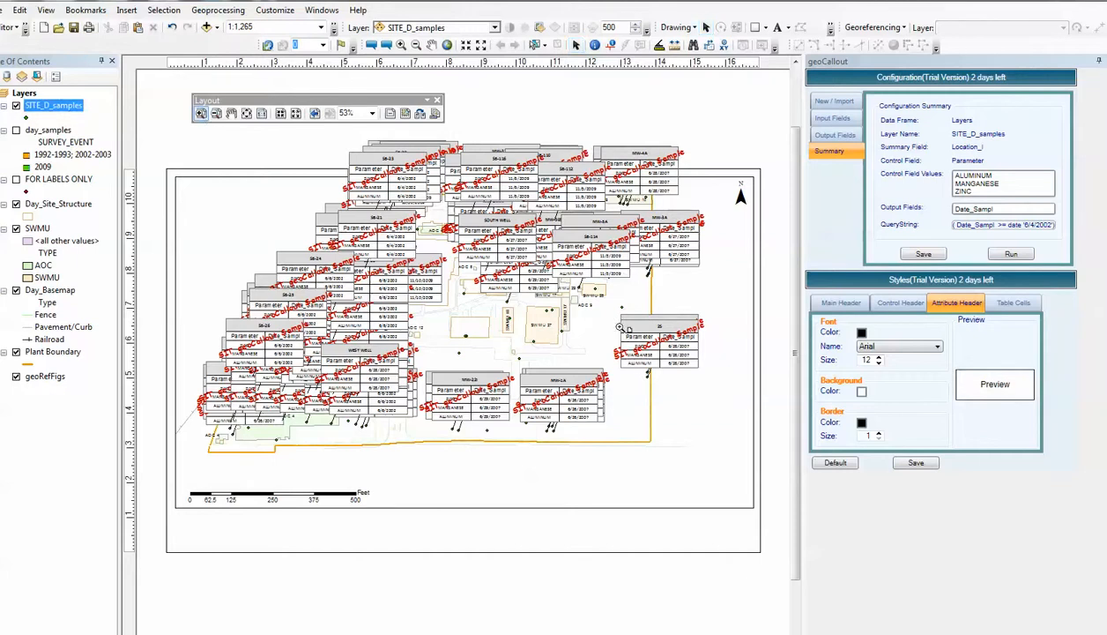
left_click_drag(474, 205, 705, 403)
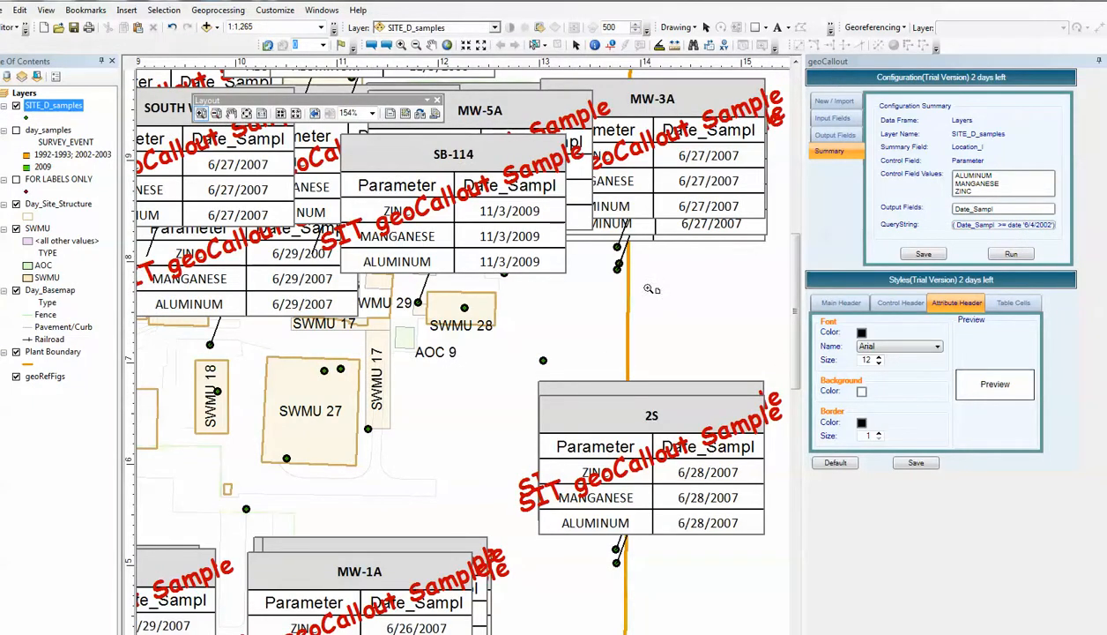
left_click(574, 44)
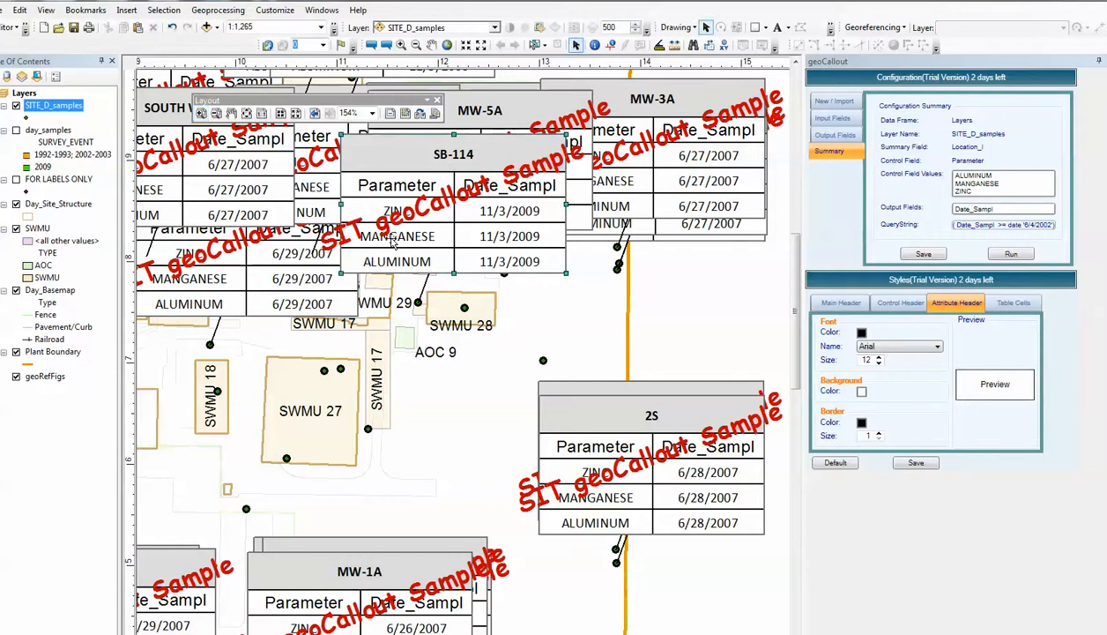
left_click_drag(373, 187, 396, 327)
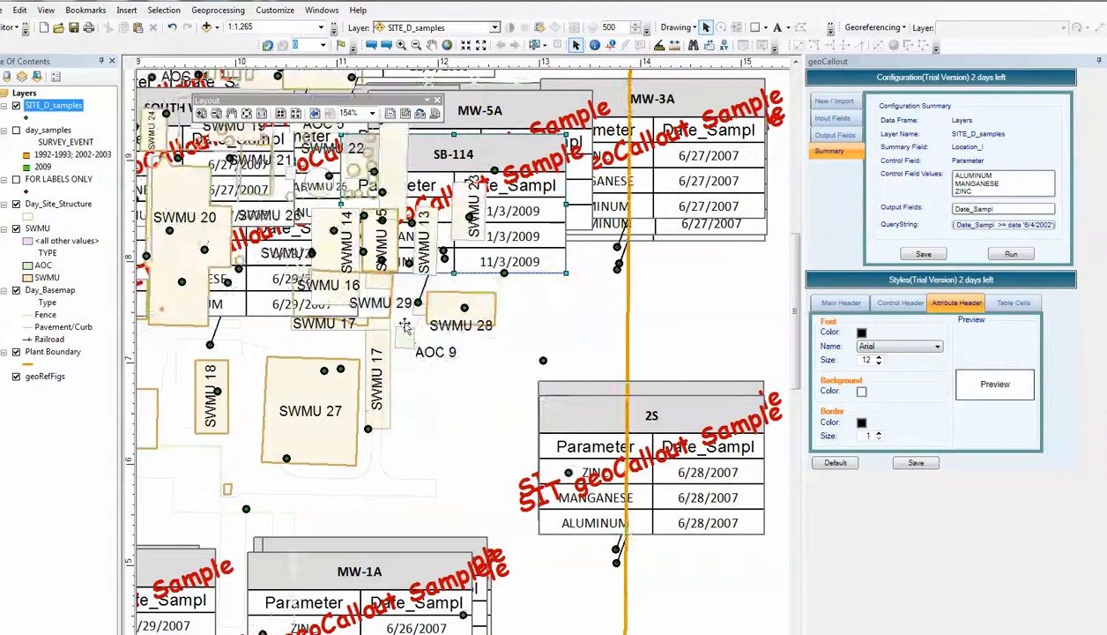
left_click_drag(370, 276, 485, 348)
left_click_drag(591, 411, 633, 438)
left_click_drag(586, 401, 573, 340)
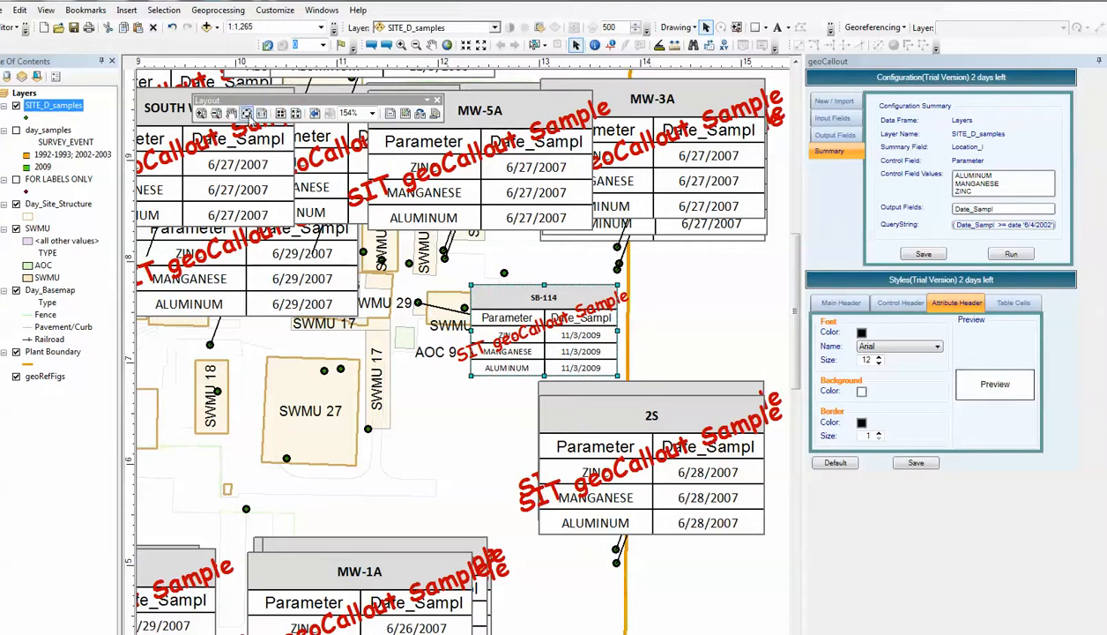
Move the front callout of the stack west of MW-1A to just below the southern site boundary and shrink it
left_click(247, 113)
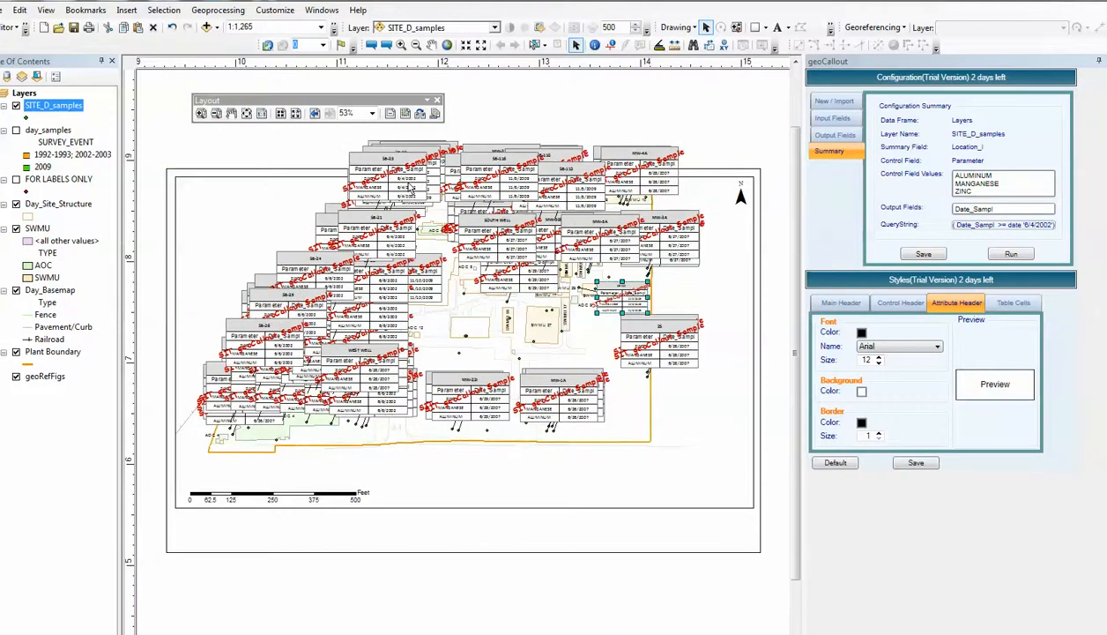
left_click(480, 399)
left_click_drag(483, 400, 520, 481)
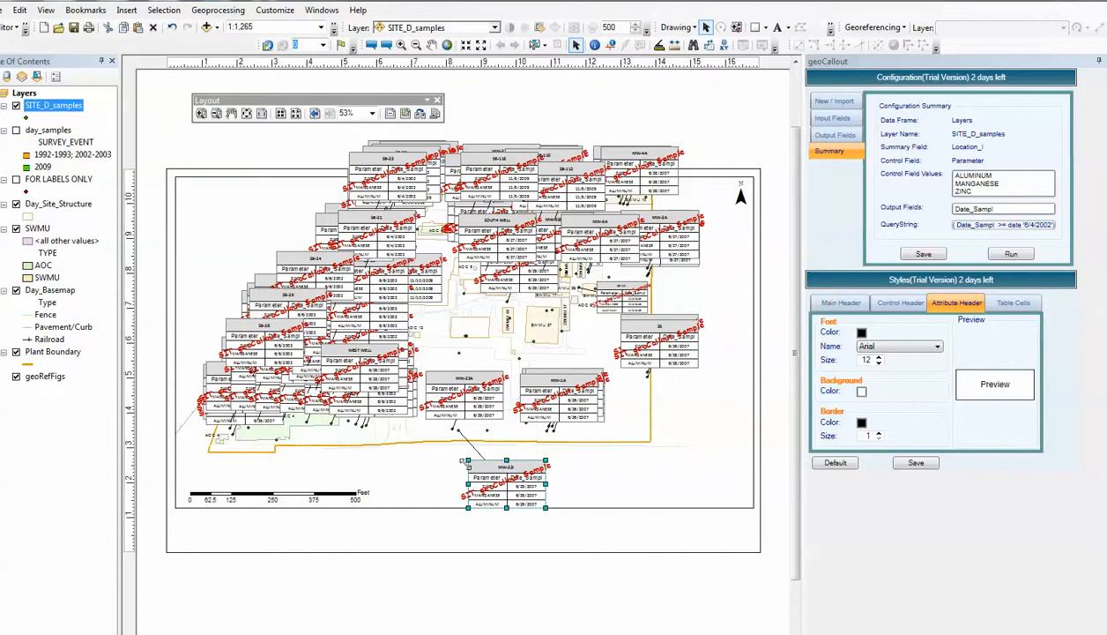
left_click_drag(472, 473, 506, 496)
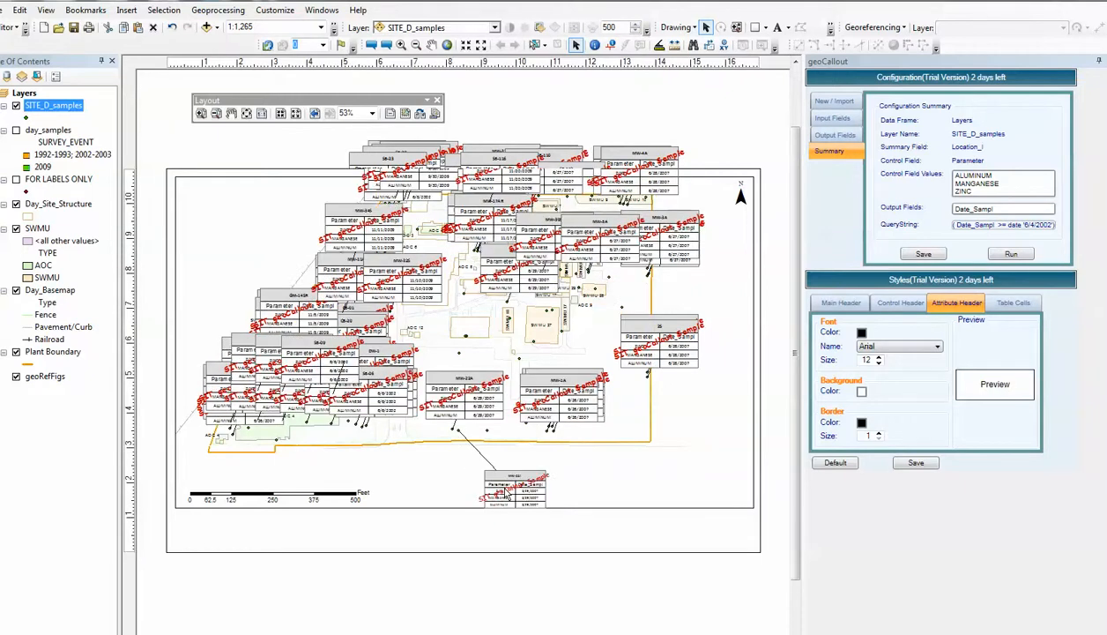
left_click_drag(511, 496, 503, 468)
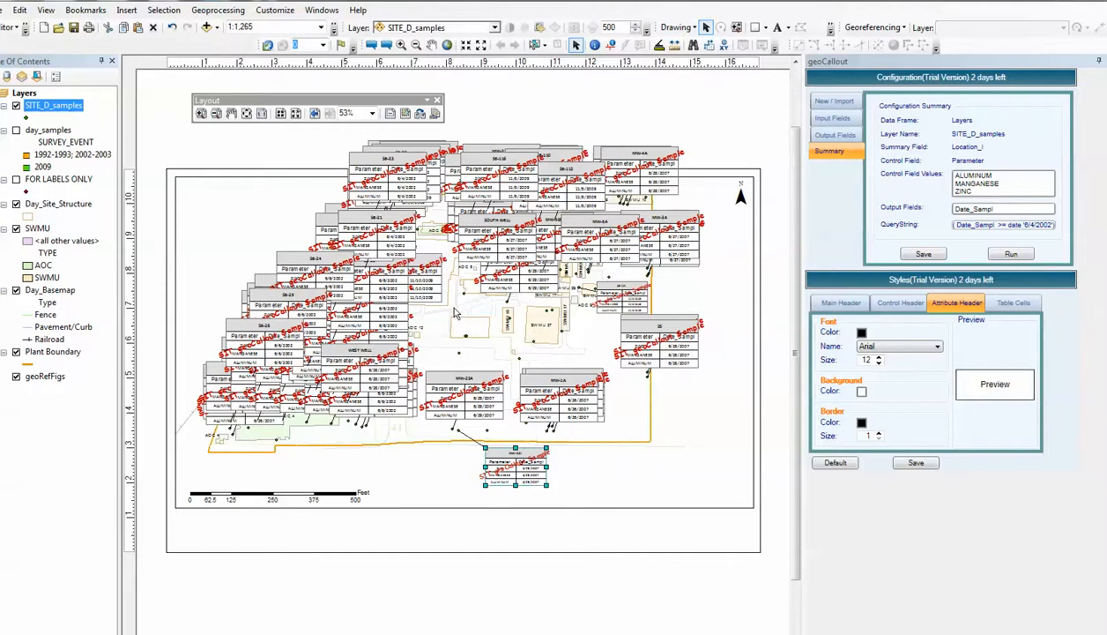
Switch to the other ArcMap document and start a new geoCallout configuration on the SITE_P_samples layer, continuing to its input fields
left_click(898, 634)
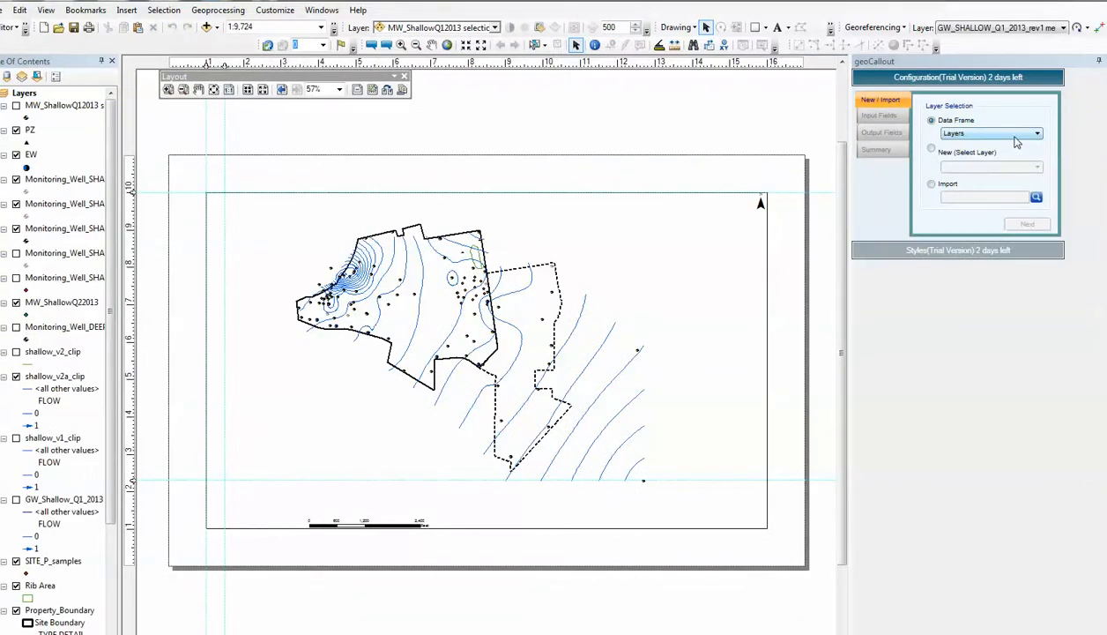
left_click(932, 149)
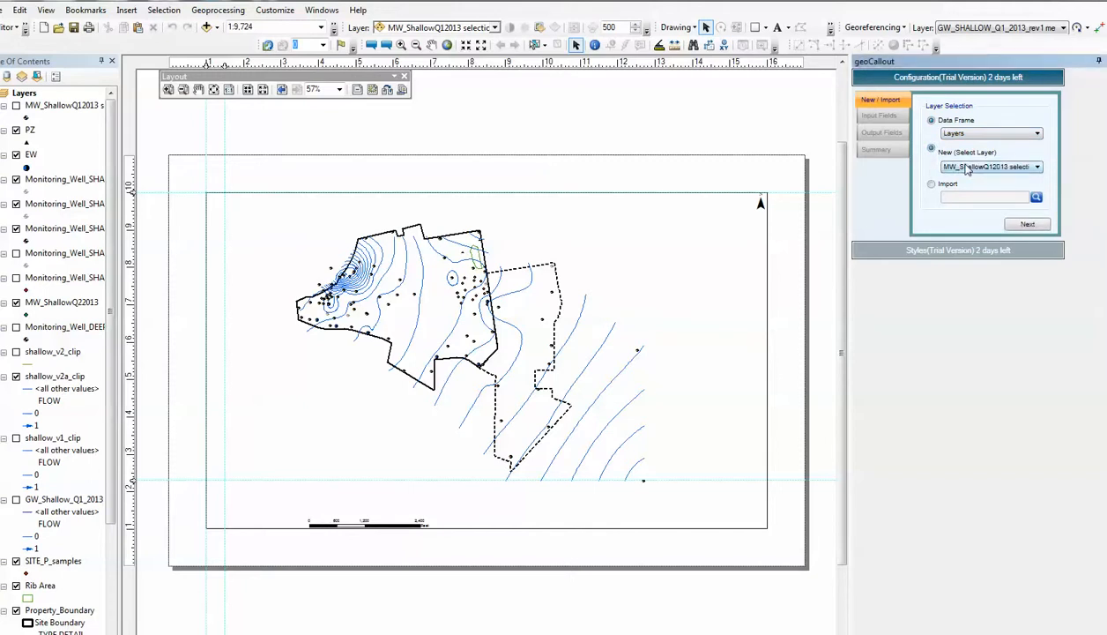
left_click(968, 167)
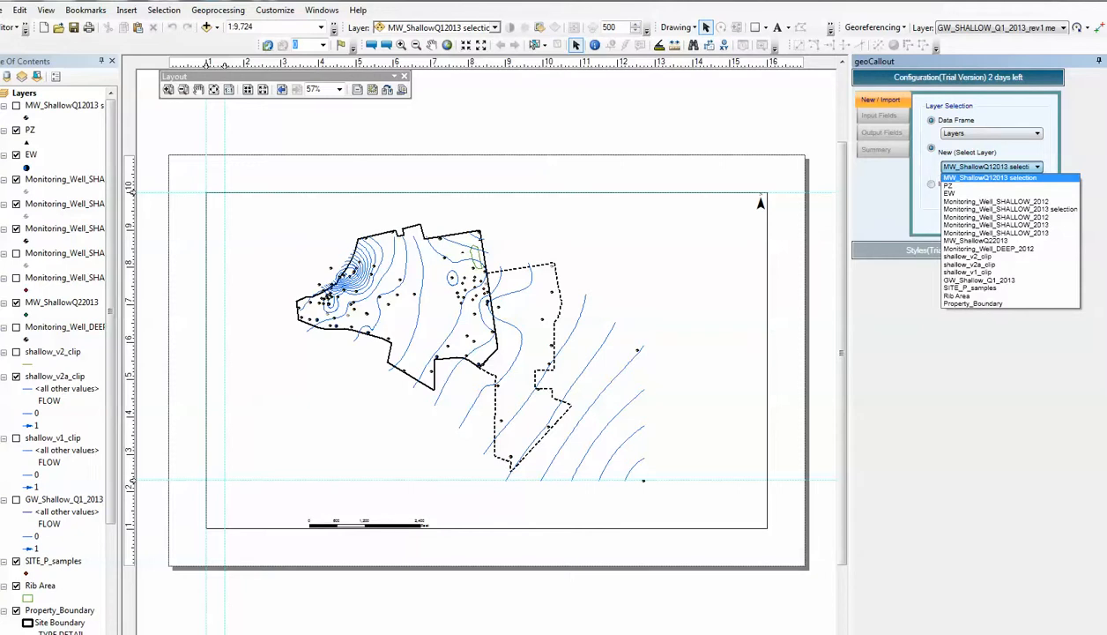
left_click(897, 633)
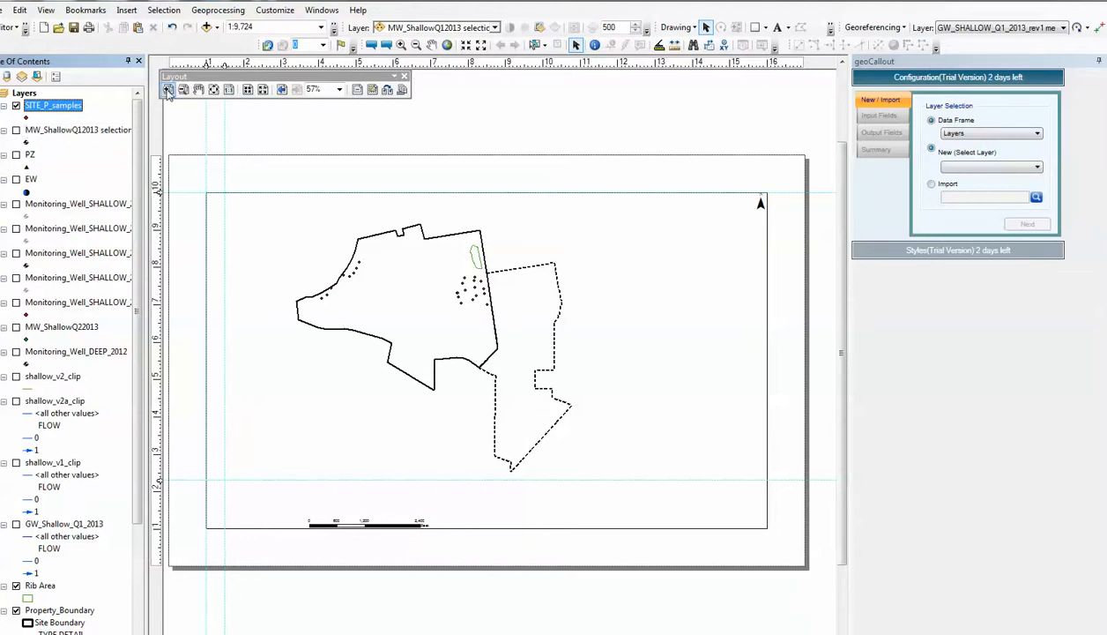
left_click(970, 168)
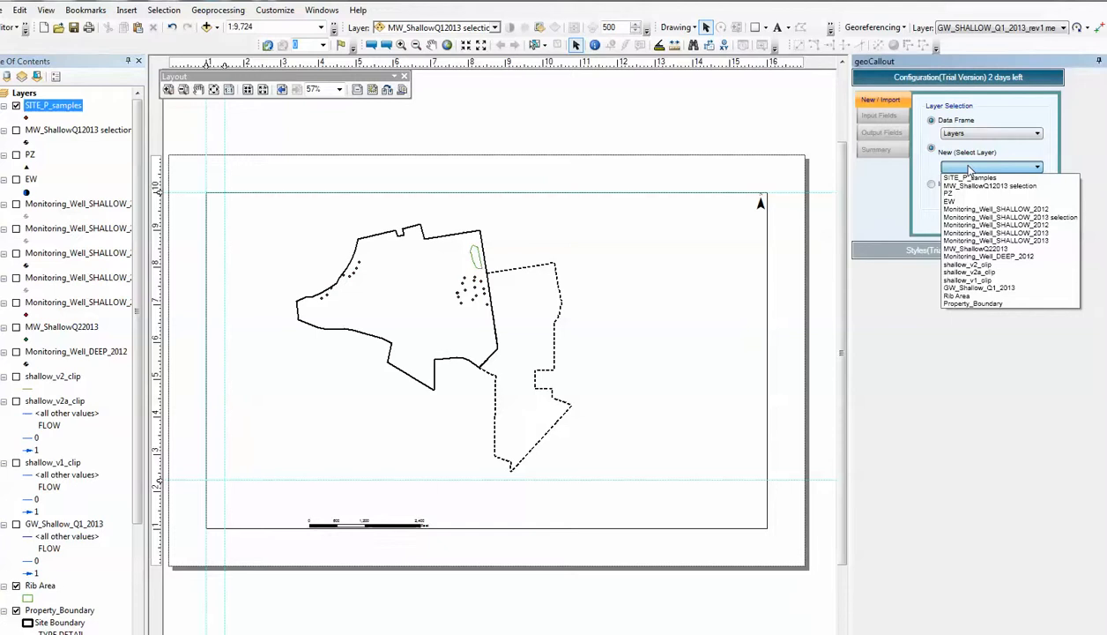
left_click(953, 177)
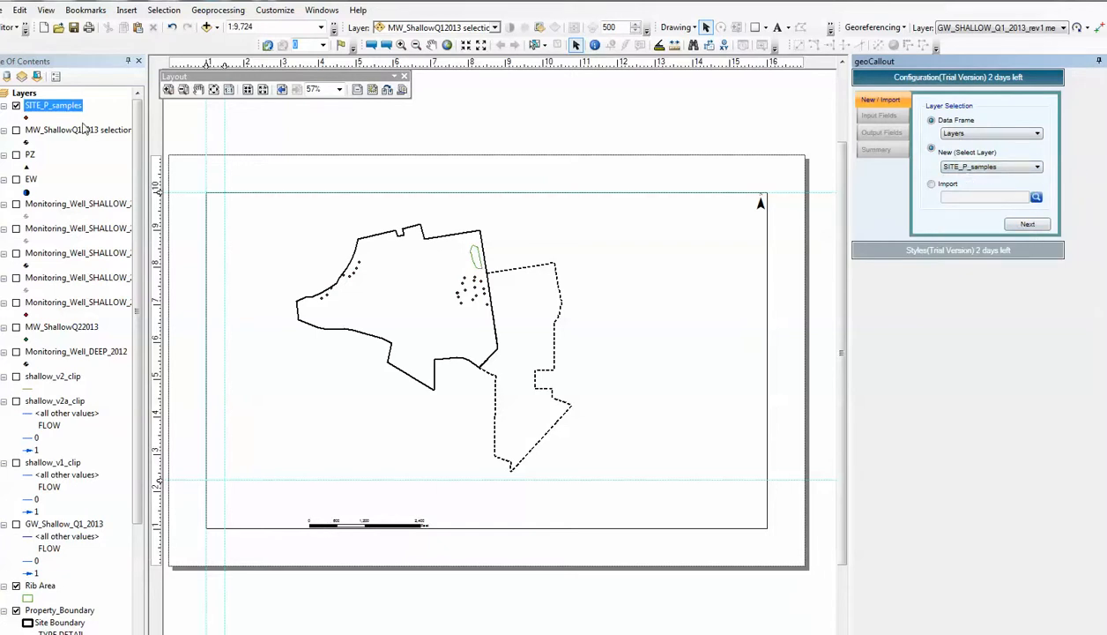
left_click(15, 105)
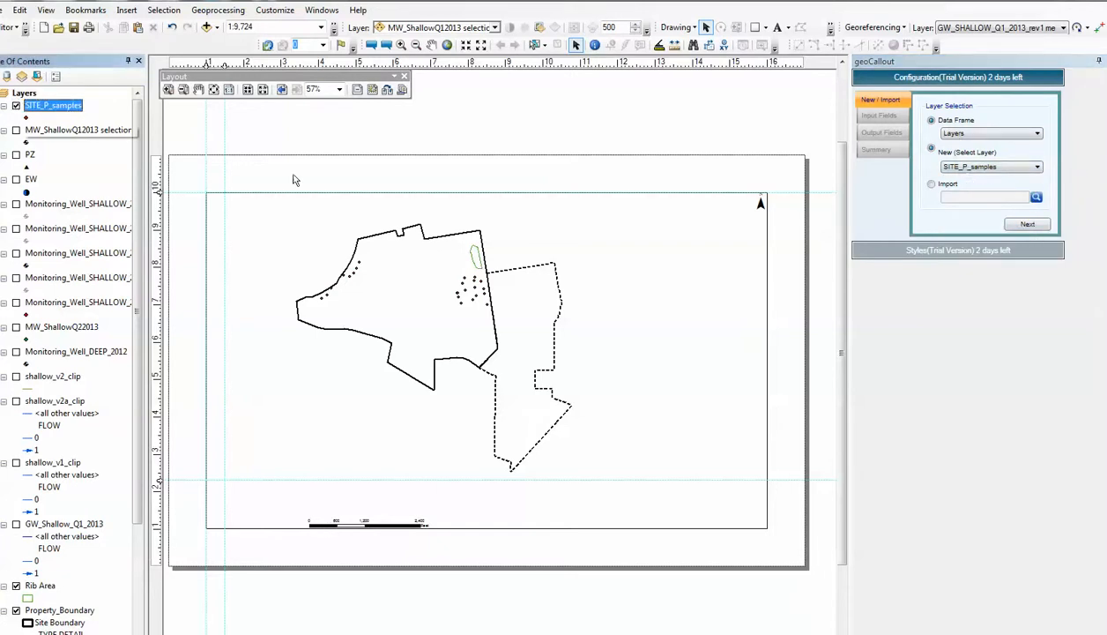
left_click(1024, 224)
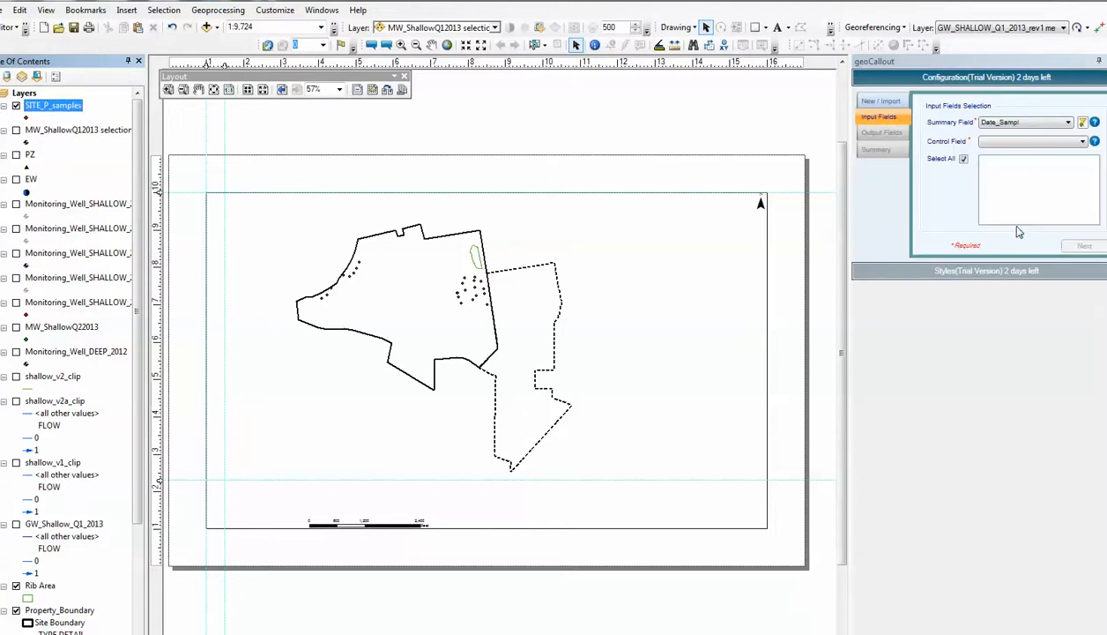
Set the summary field to Location_I and the control field to Parameter with all values included, and continue to the output fields
left_click(1057, 125)
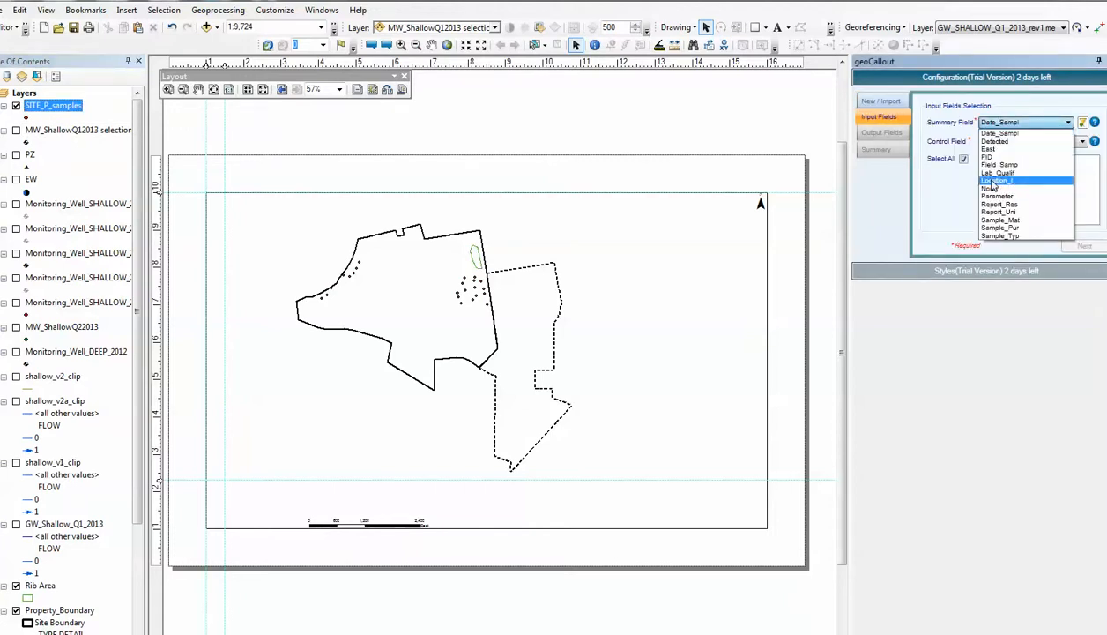
left_click(994, 181)
left_click(985, 142)
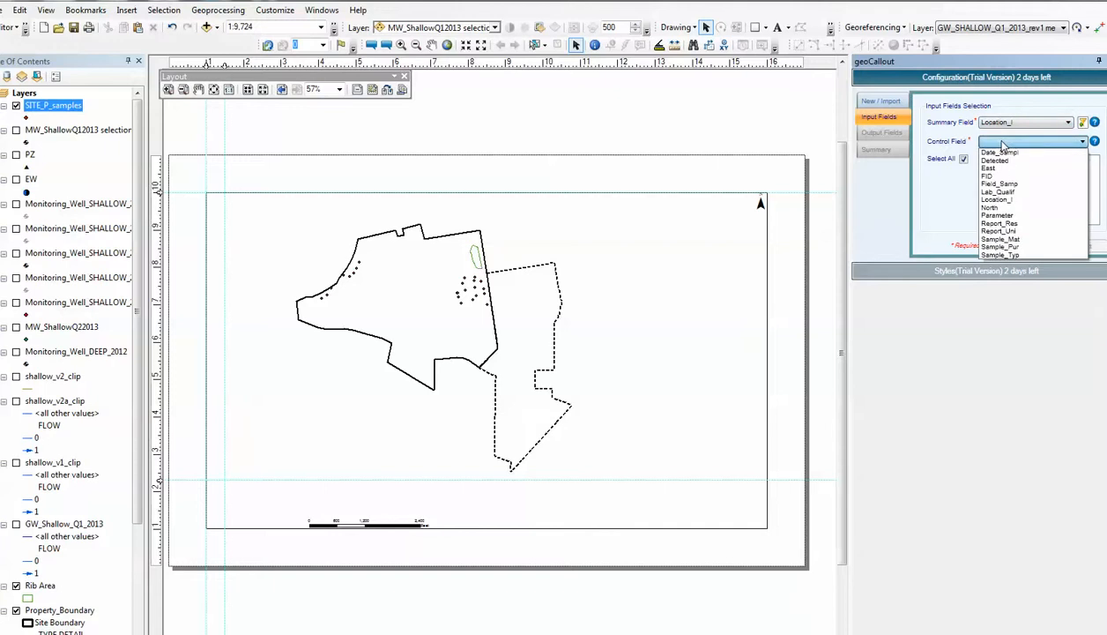
left_click(994, 216)
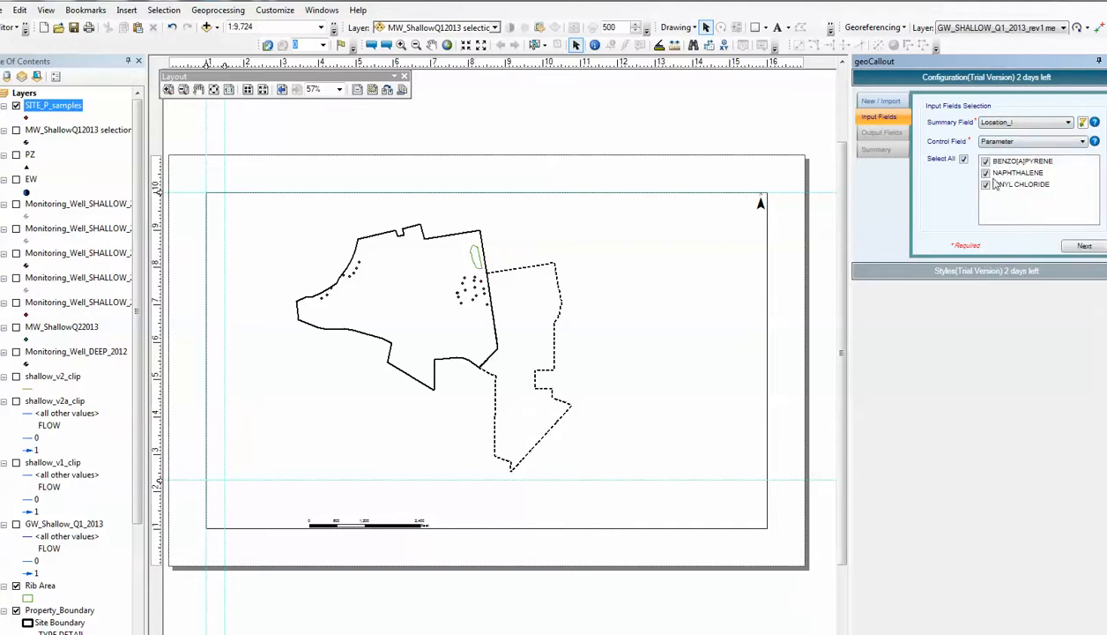
left_click_drag(849, 167, 801, 166)
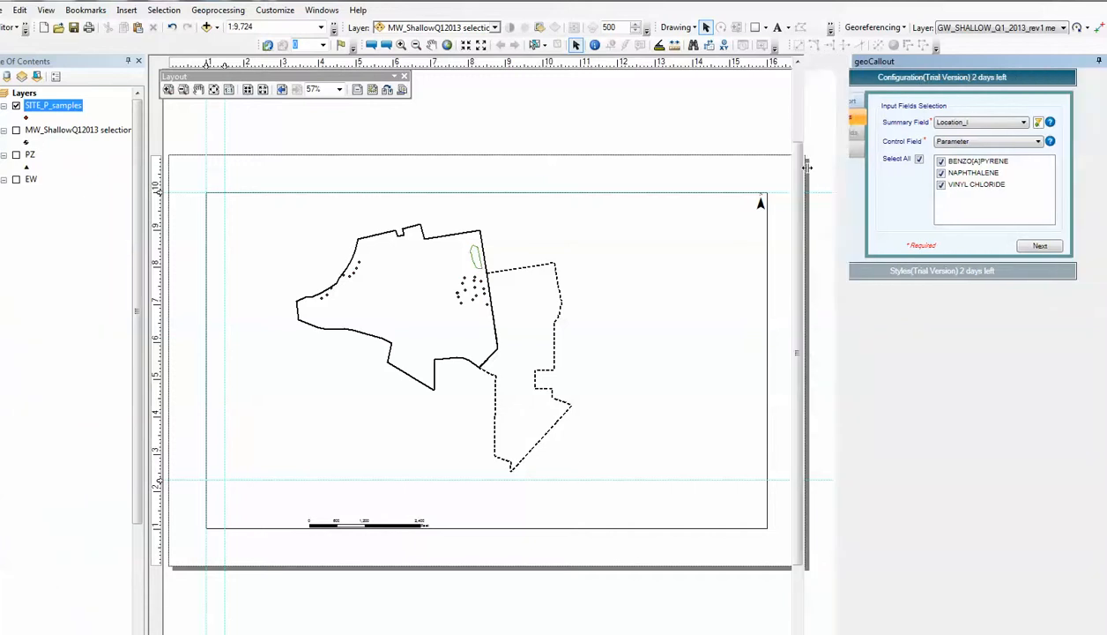
left_click(1041, 247)
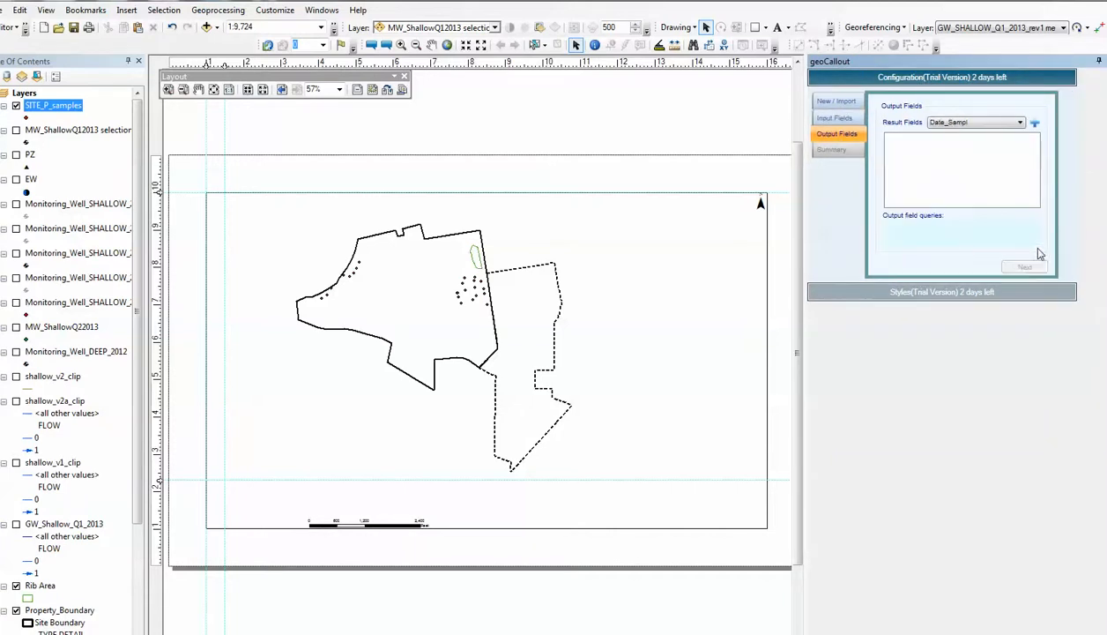
Add Report_Res, Sample_Typ and Lab_Qualif as output fields and run the configuration to generate the SITE_P_samples callouts
left_click(1002, 126)
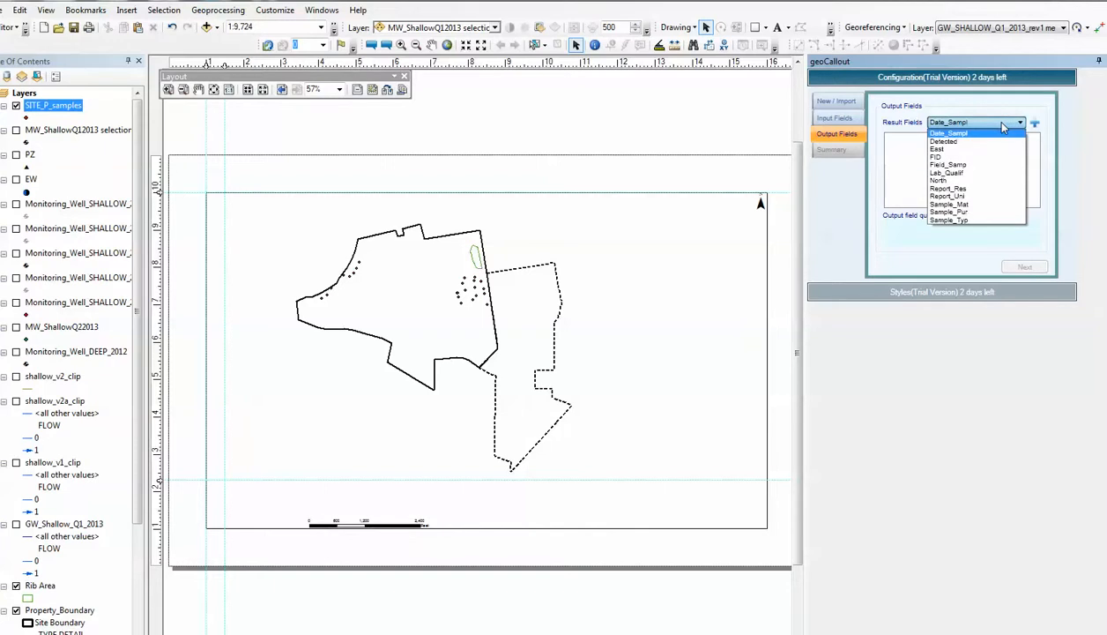
left_click(948, 190)
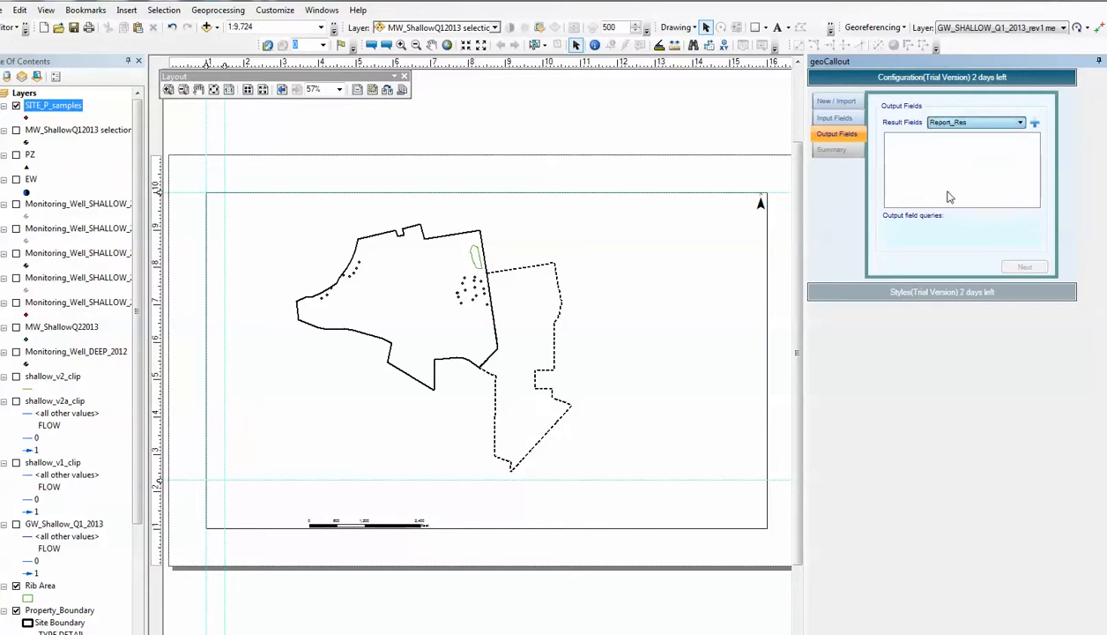
left_click(1035, 125)
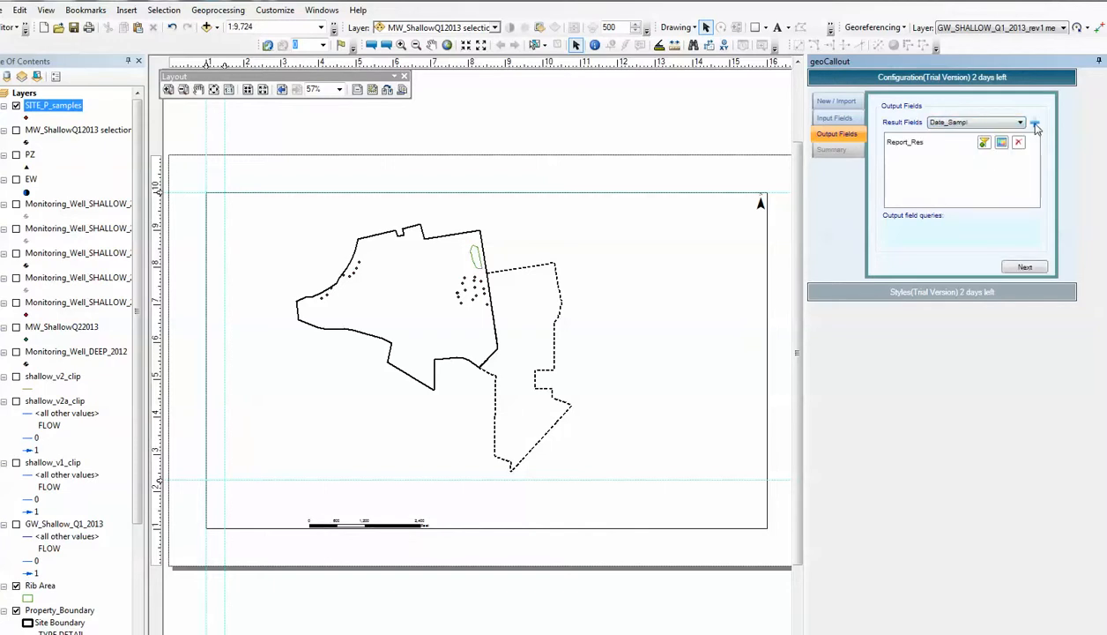
left_click(972, 124)
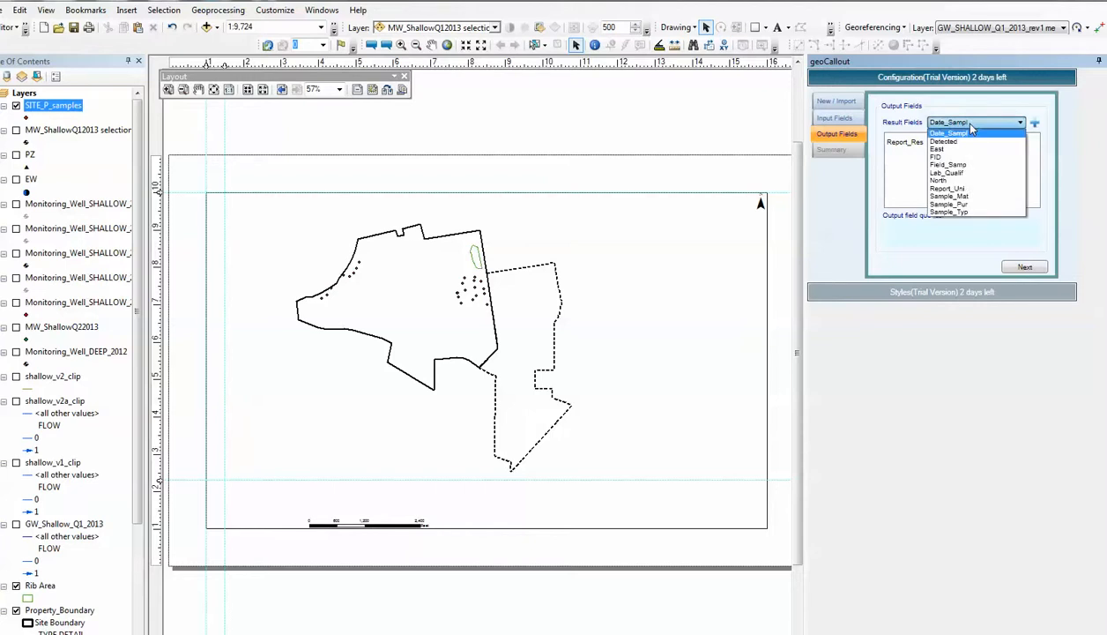
left_click(946, 214)
left_click(1034, 127)
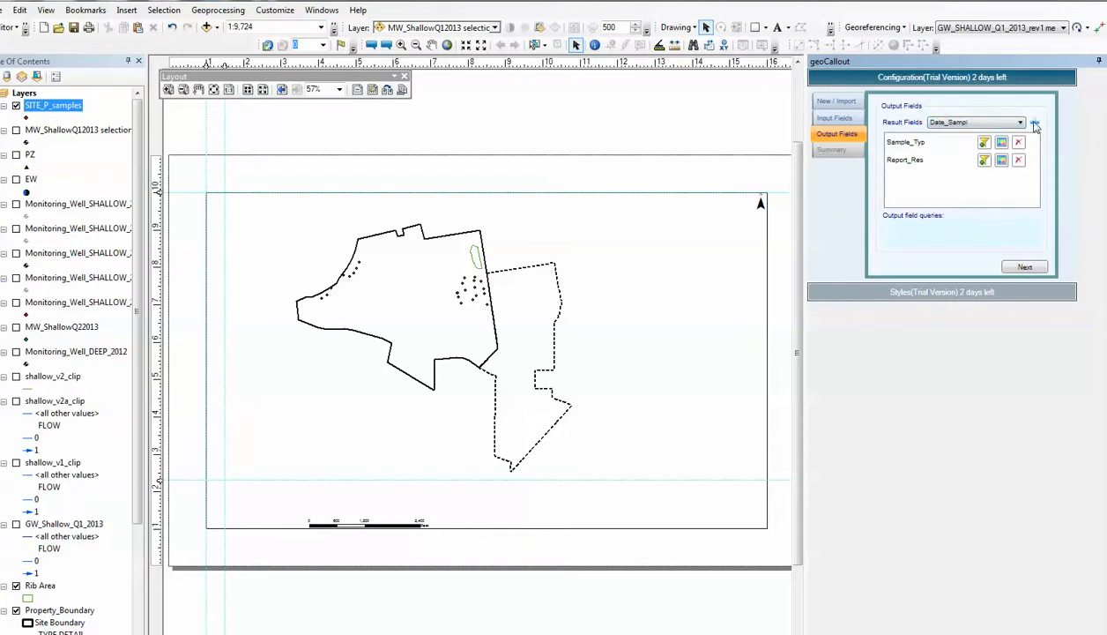
left_click(979, 126)
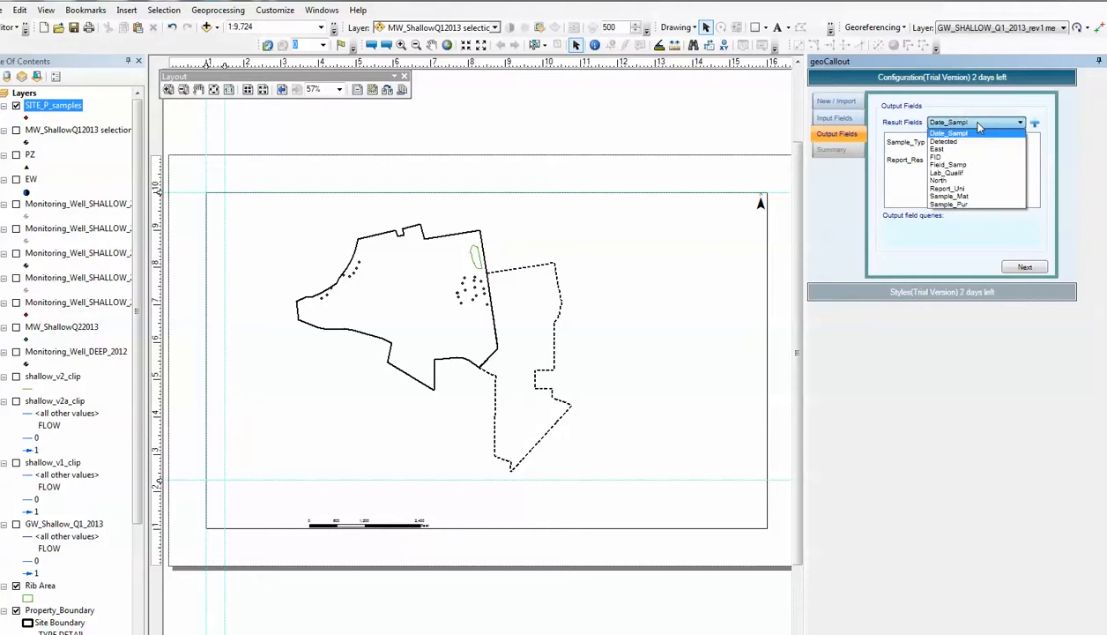
left_click(946, 173)
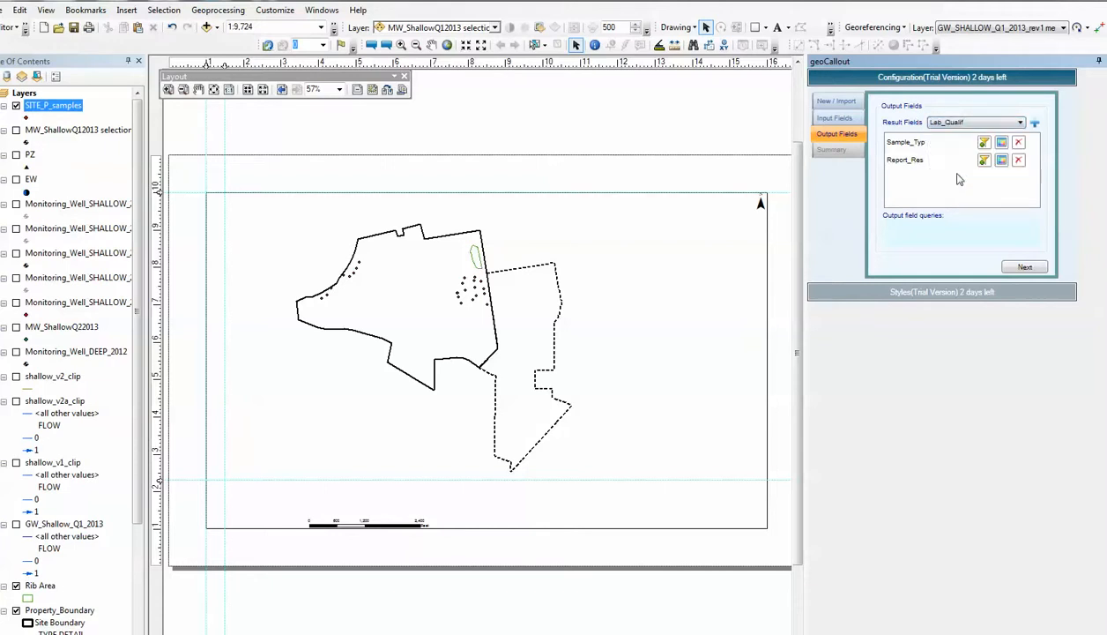
left_click(1036, 125)
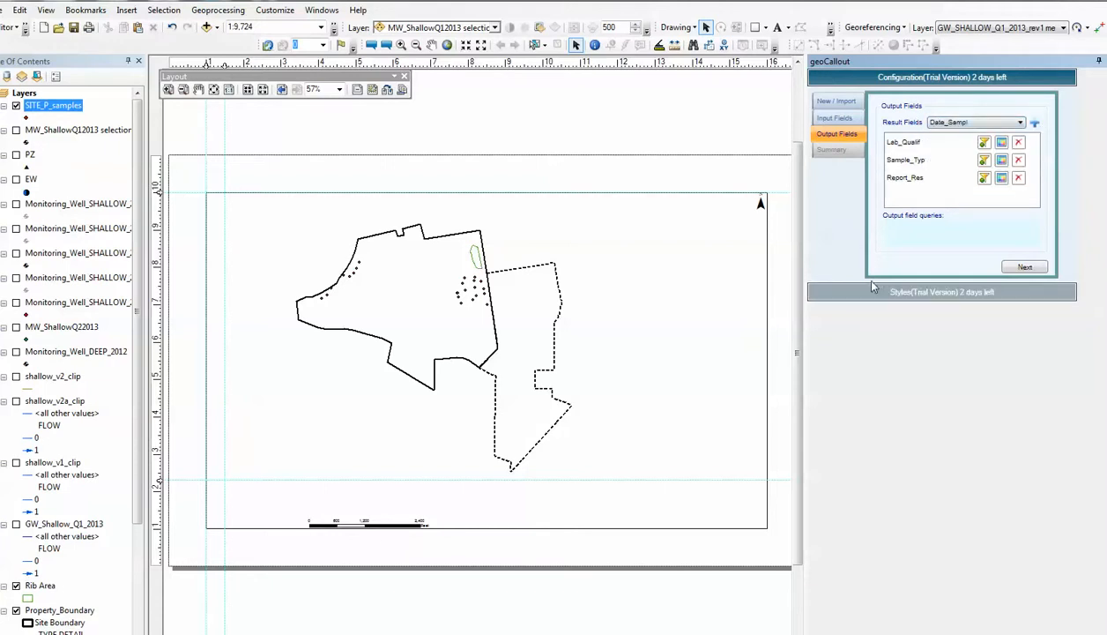
left_click(1027, 267)
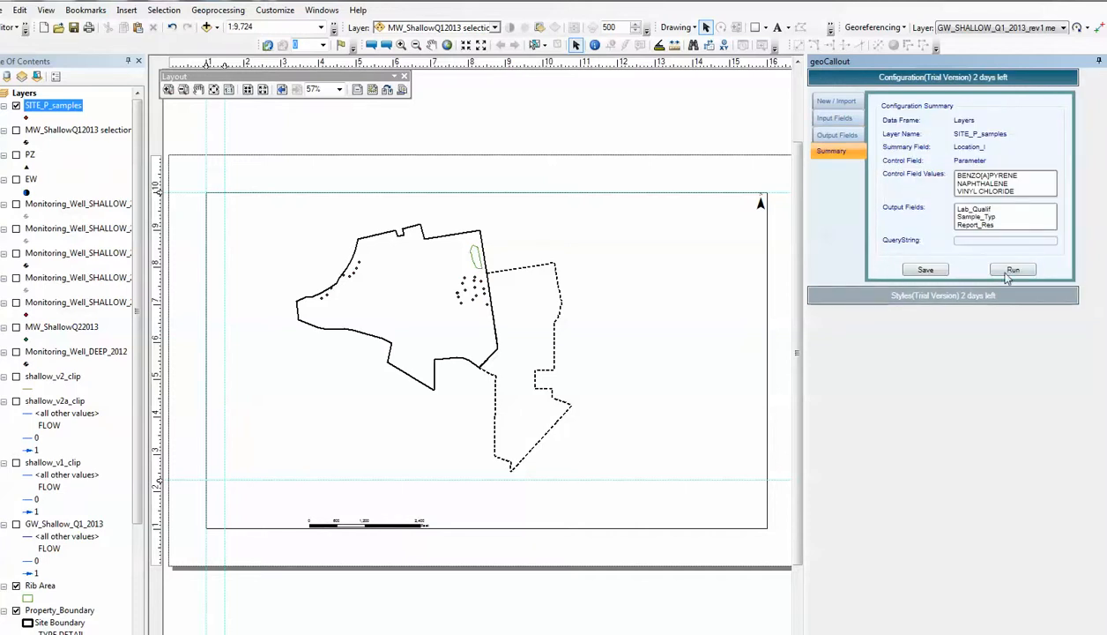
left_click(1011, 270)
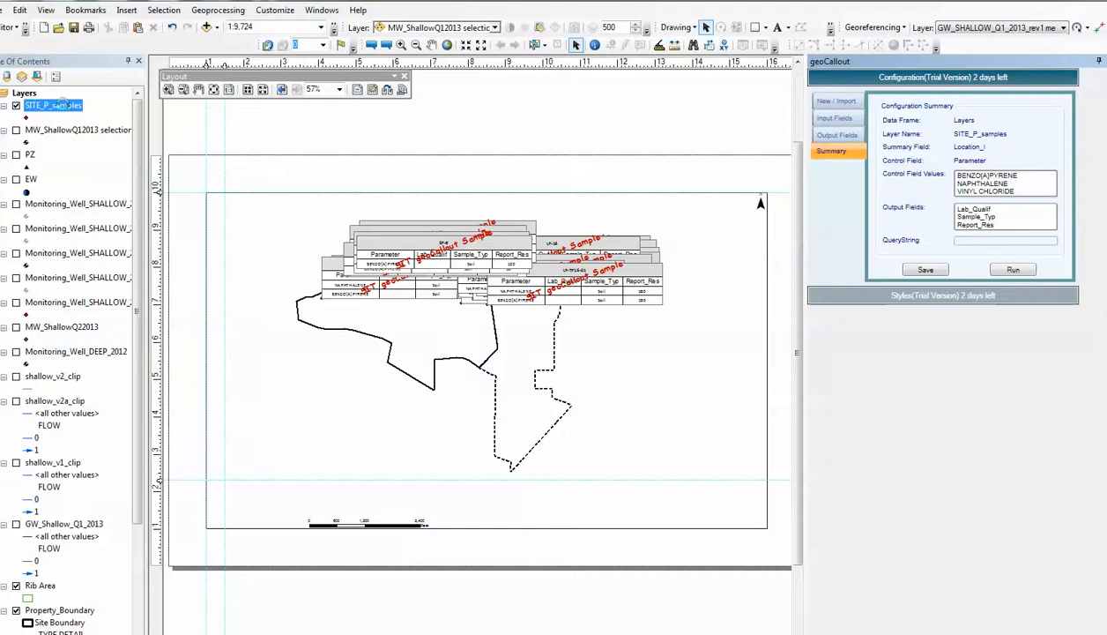
Examine the SITE_P_samples attribute table from the first record to the last, and close it
right_click(64, 107)
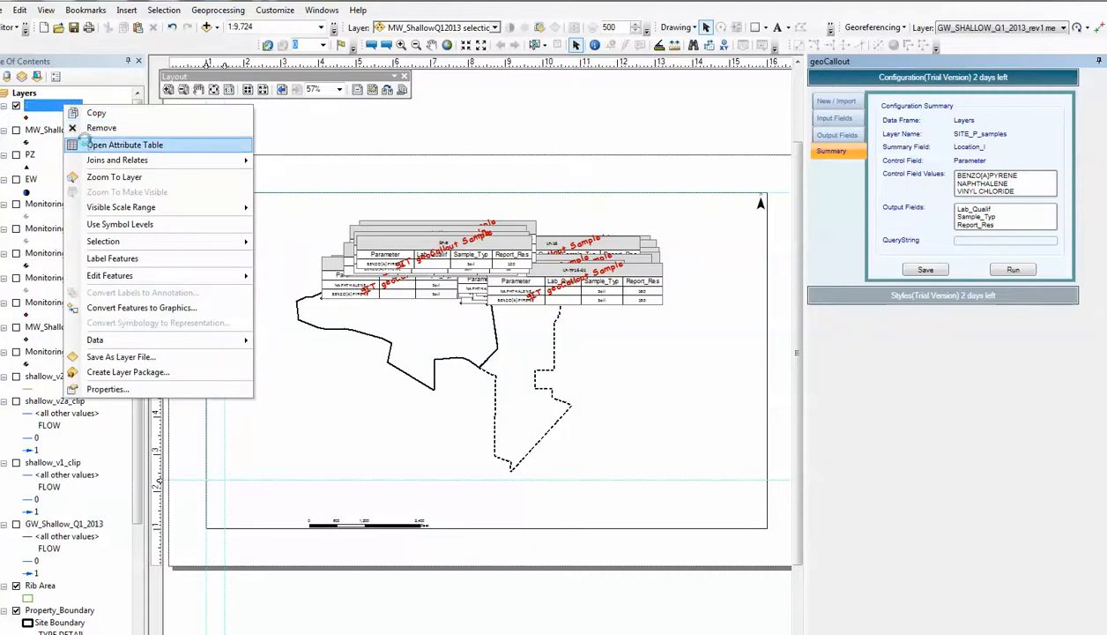
left_click(88, 147)
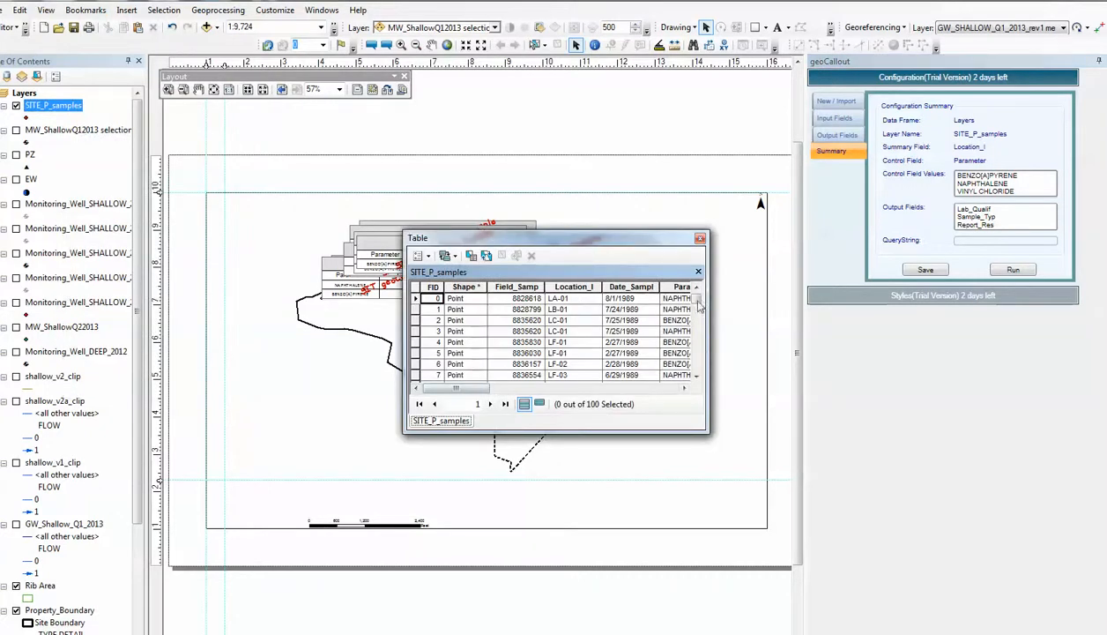
left_click_drag(696, 299, 701, 350)
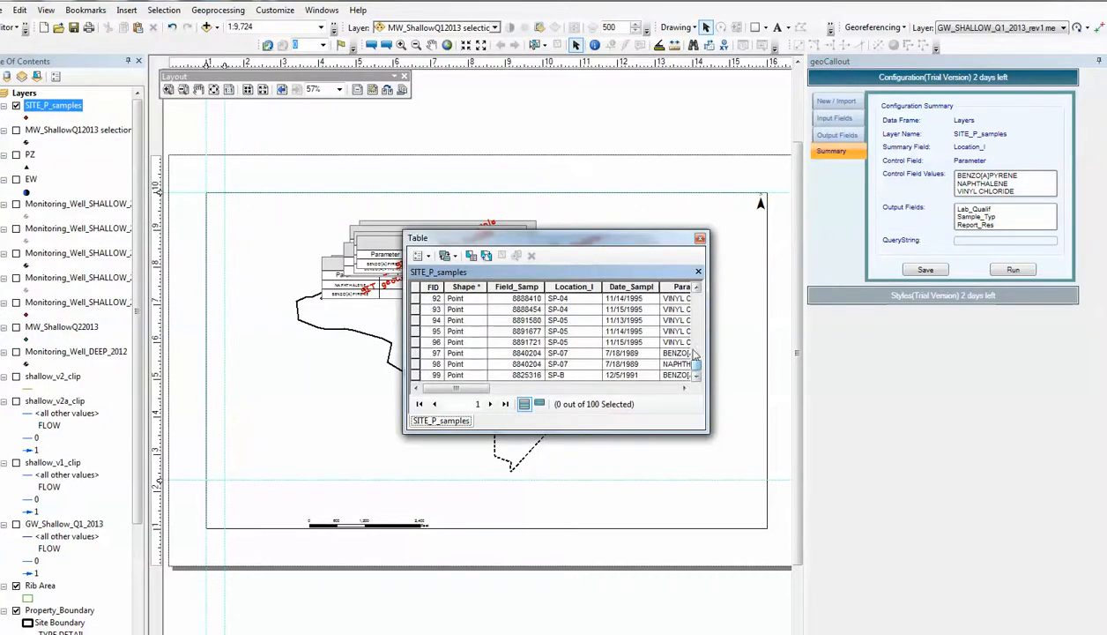
left_click(699, 238)
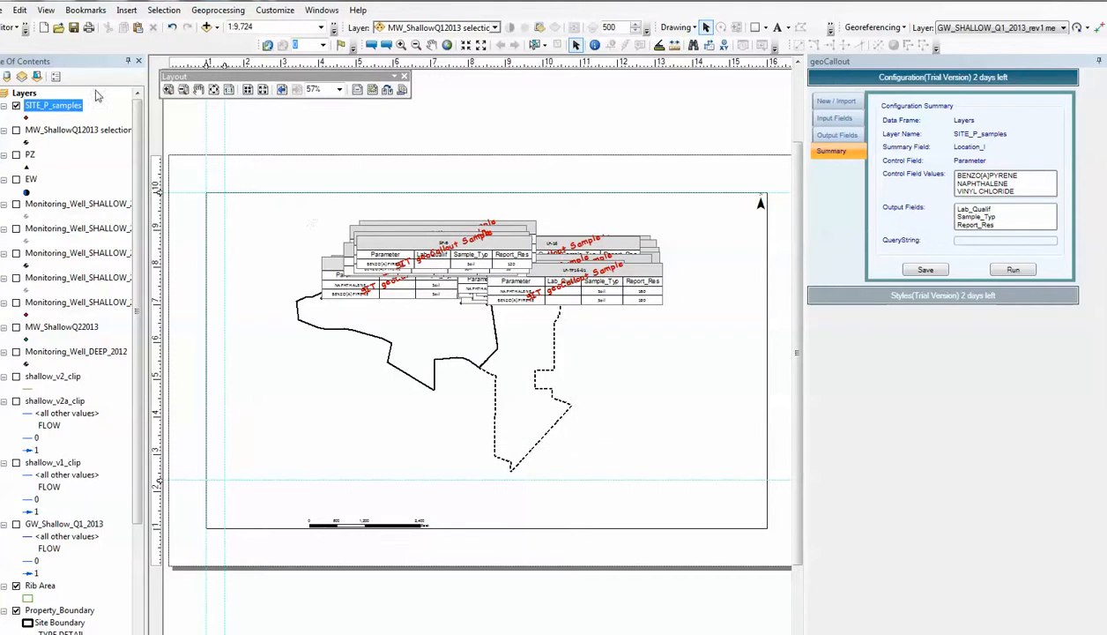
Move the SP-B callout out of the stack to the empty area southwest of the site boundary and shrink it
left_click(168, 90)
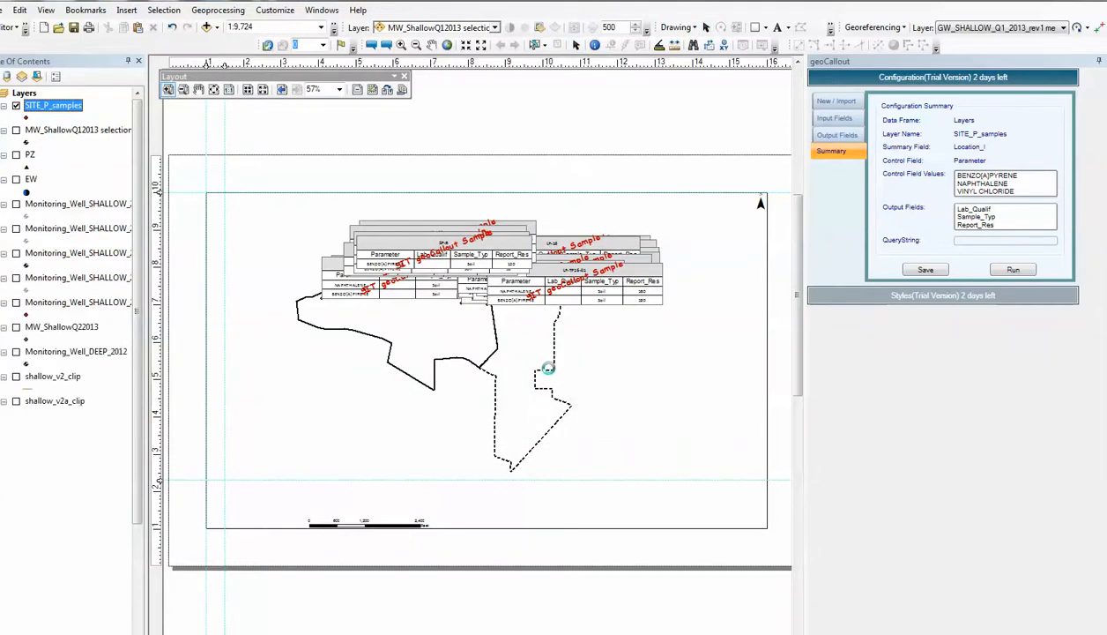
left_click(548, 369)
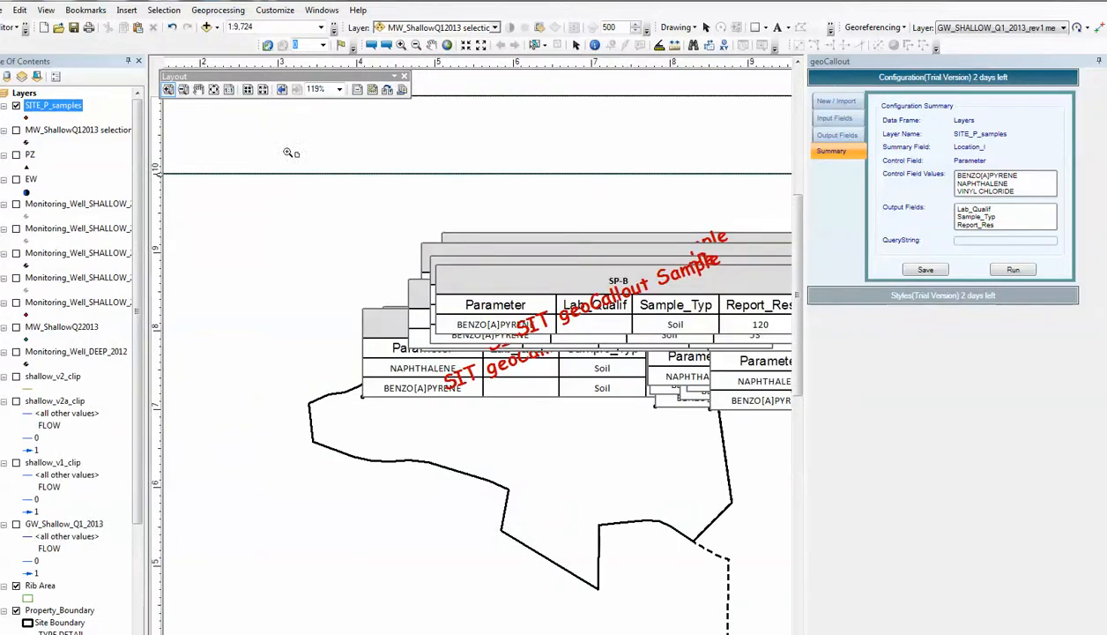
left_click(576, 45)
left_click(501, 290)
left_click_drag(611, 278, 306, 502)
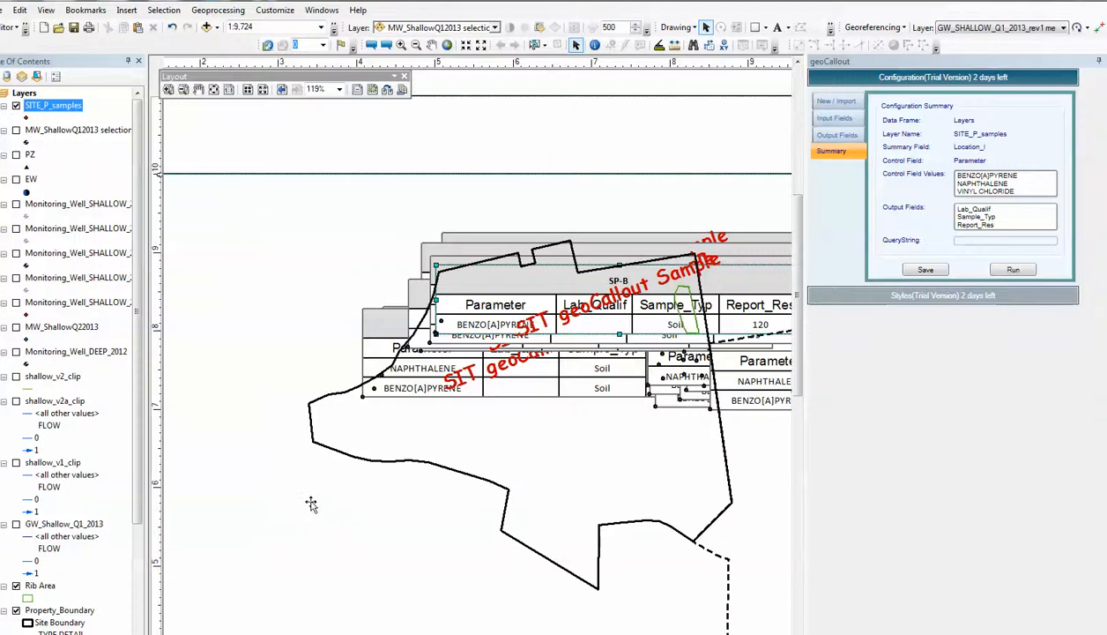
left_click_drag(489, 554, 319, 531)
left_click_drag(245, 495, 338, 495)
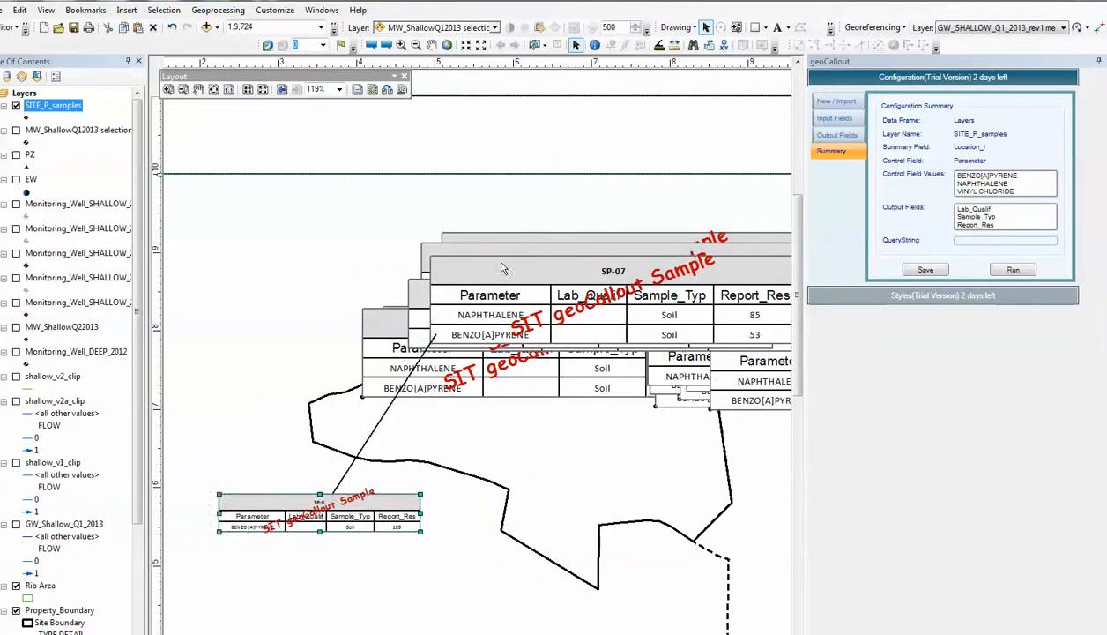
Move the SP-07 callout to the site's southern boundary and the SP-05 callout to the empty area northwest of the site, shrinking both
left_click_drag(524, 270, 503, 521)
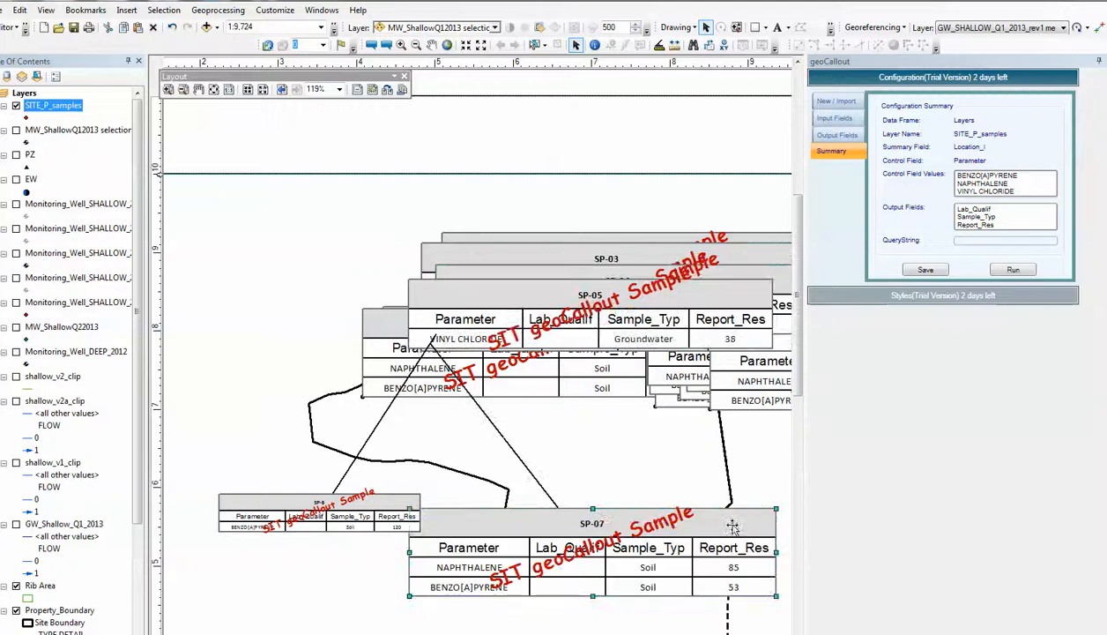
left_click_drag(772, 510, 598, 551)
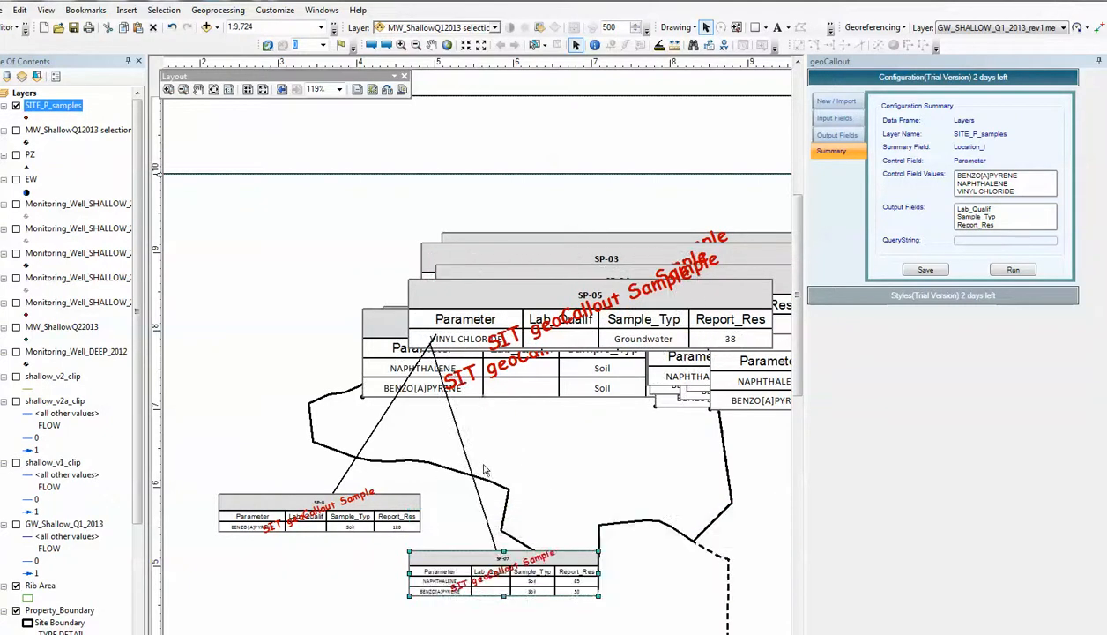
left_click_drag(681, 293, 404, 216)
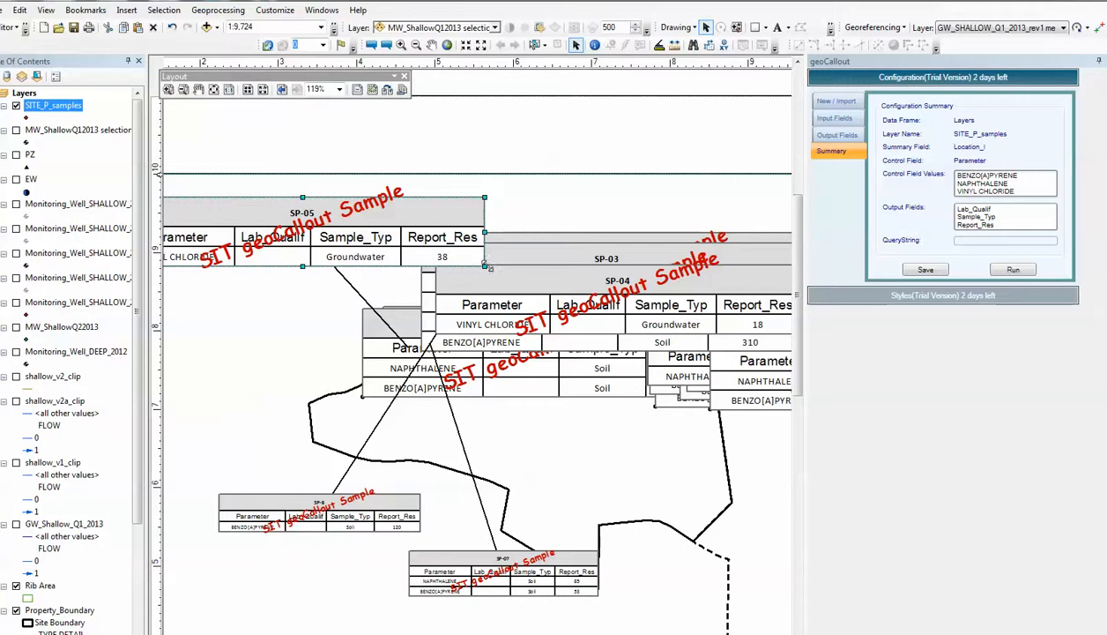
left_click_drag(484, 266, 408, 252)
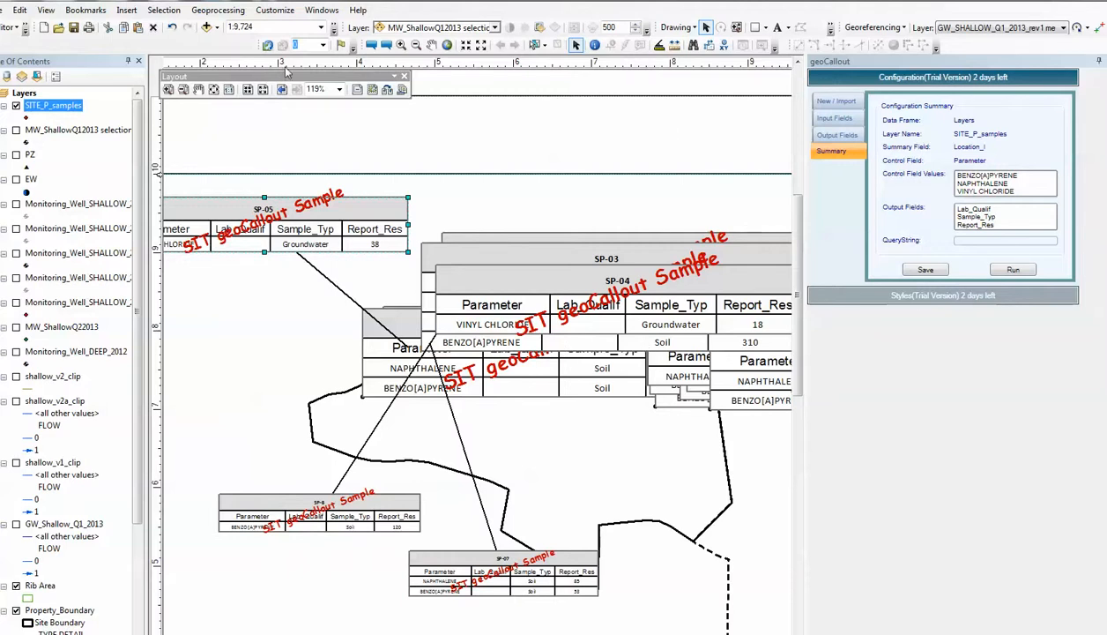
left_click(214, 89)
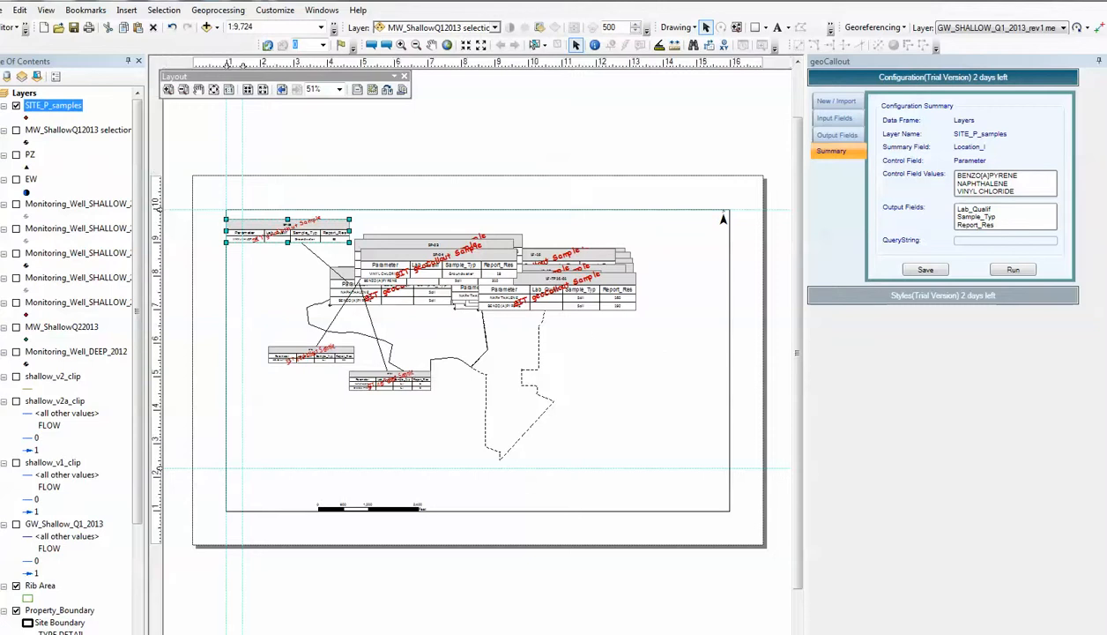
left_click(896, 634)
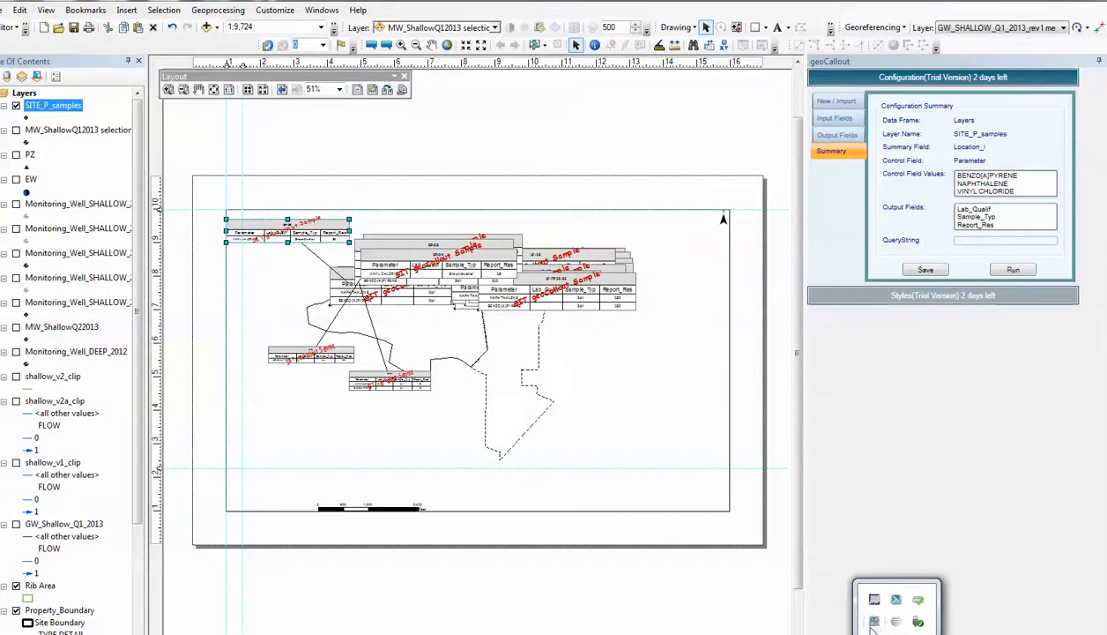